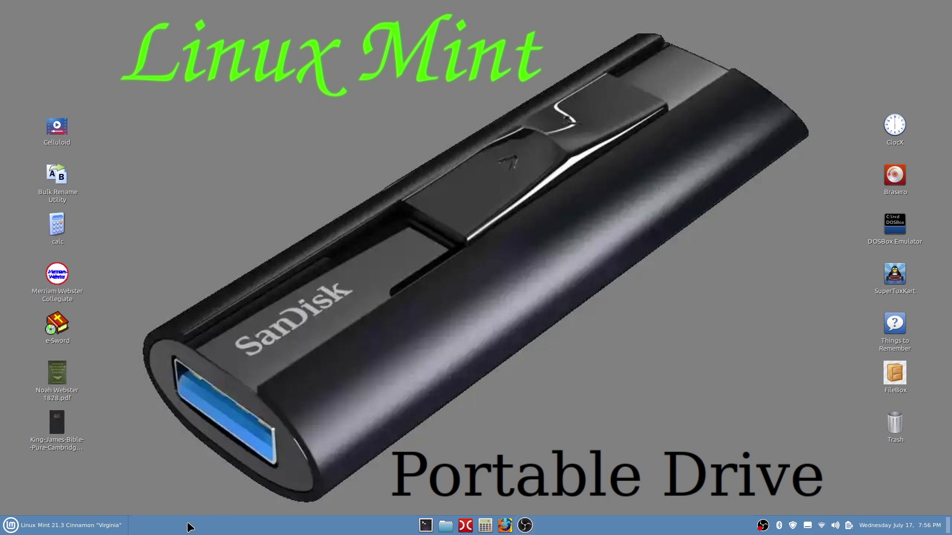
Launch Firefox and shift its window slightly lower on the screen
click(505, 526)
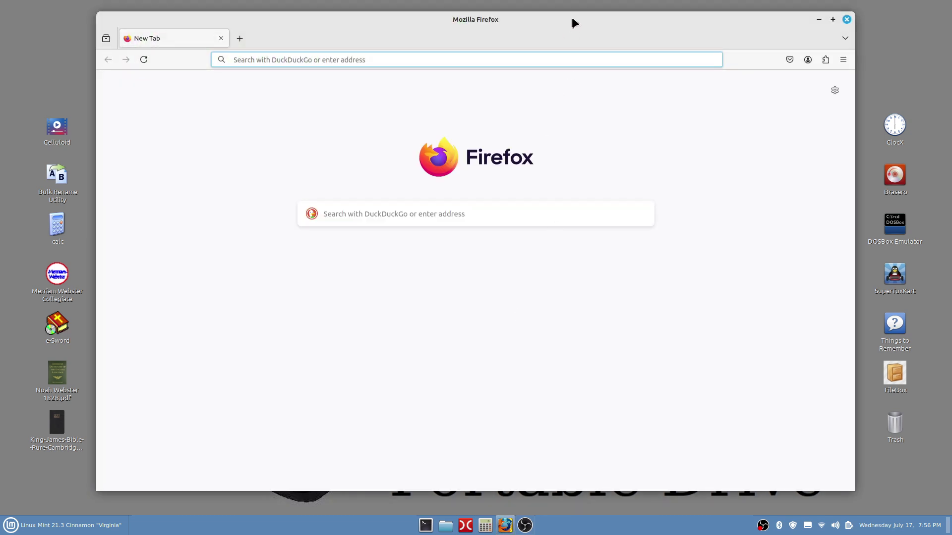
drag(572, 23, 573, 30)
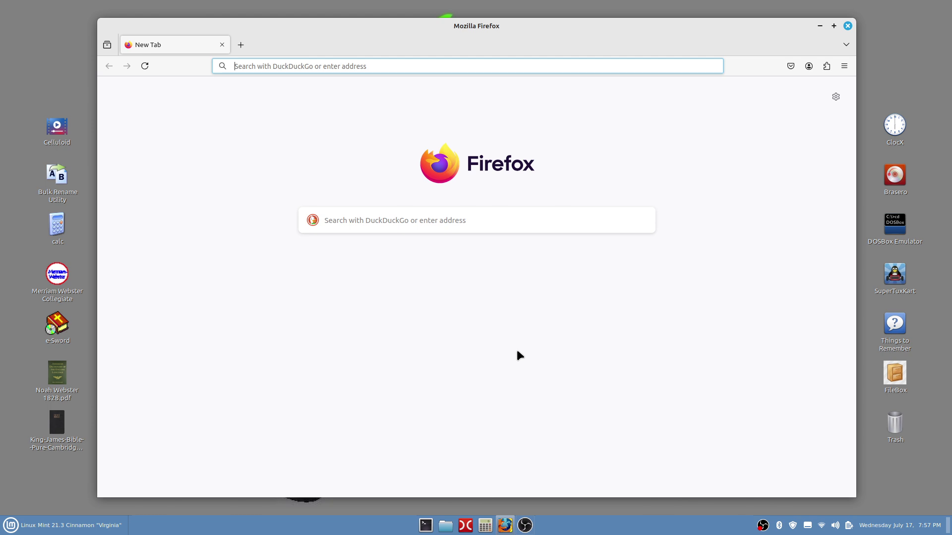
Search DuckDuckGo for 'Hard Disk Sentinel for linux', correcting typos along the way
text(Hard)
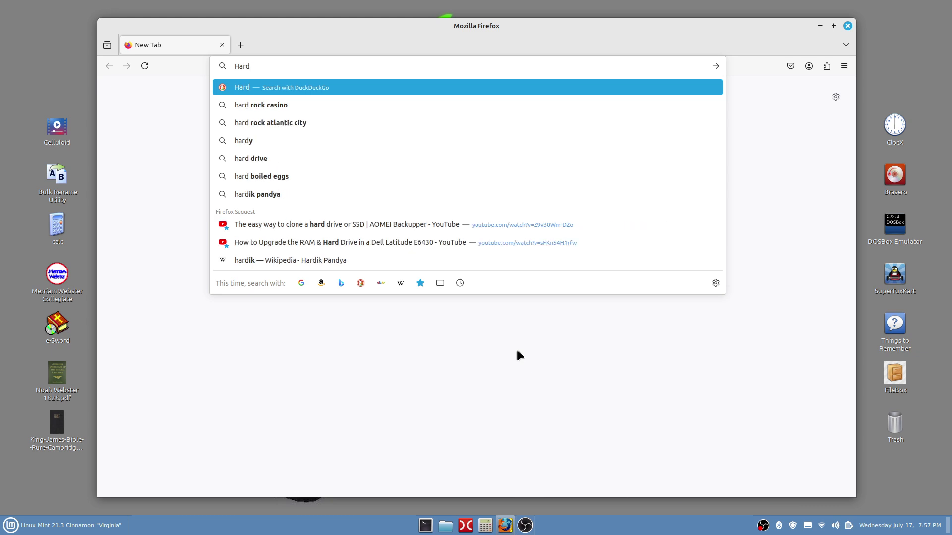
text( Di)
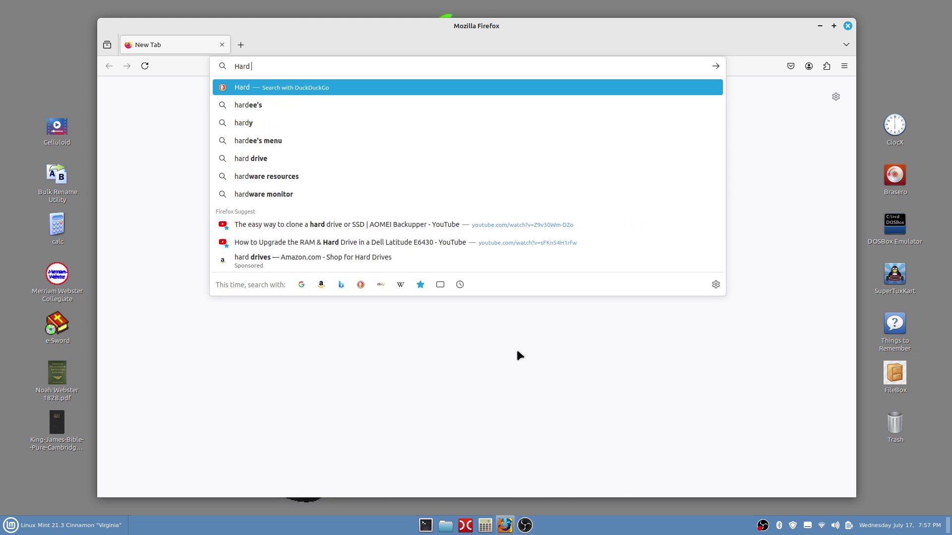
text(sk)
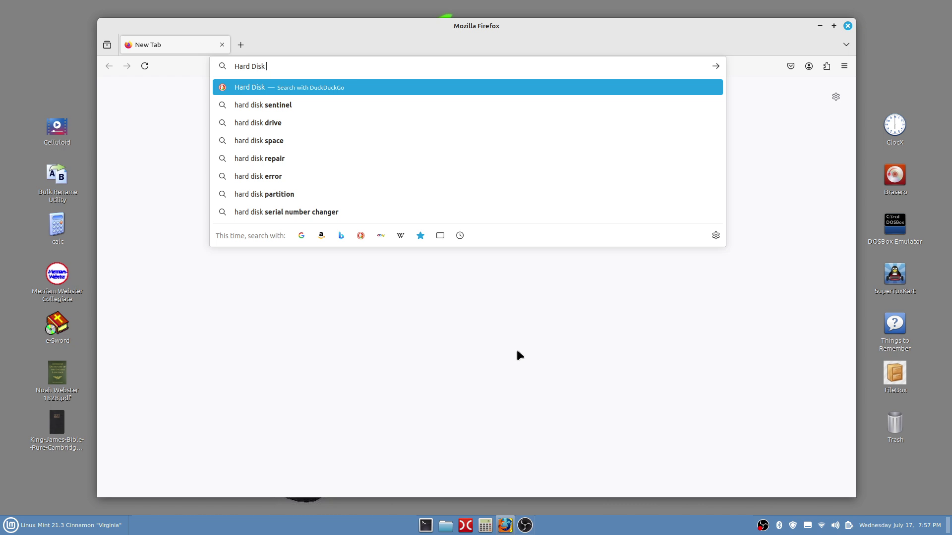
text(S)
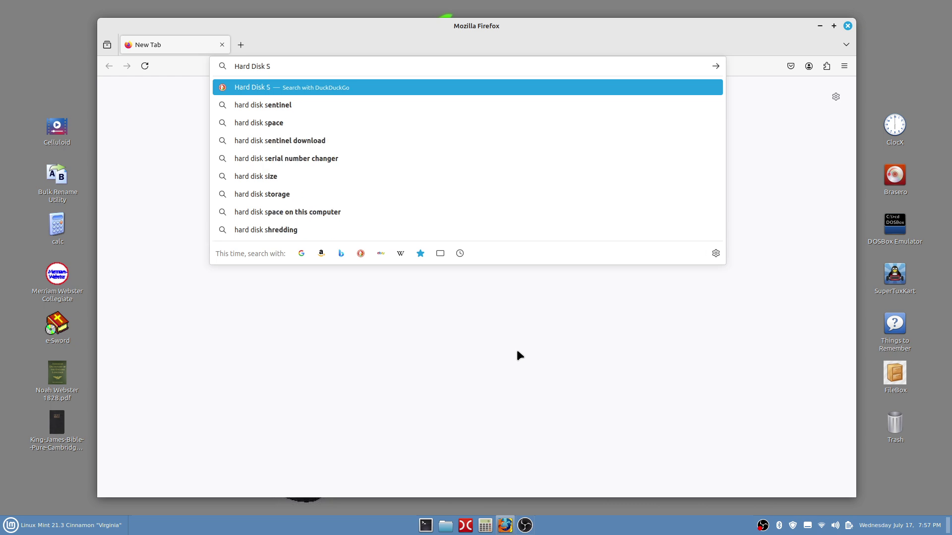
text(en)
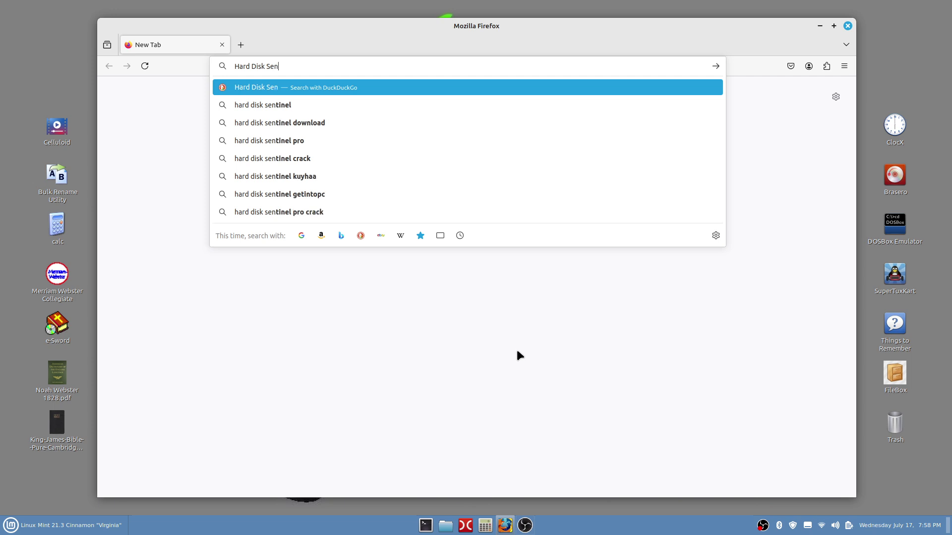
text(tina)
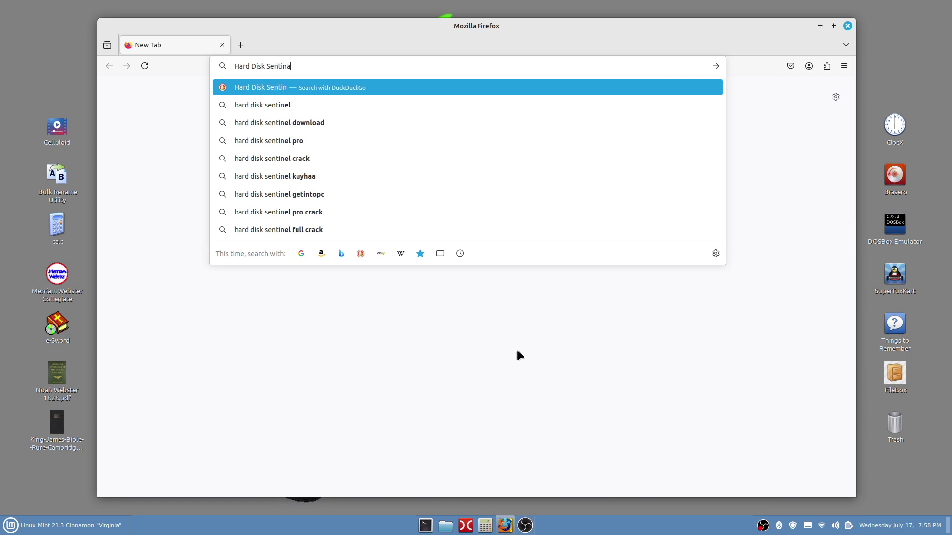
key(BackSpace)
text(el linux)
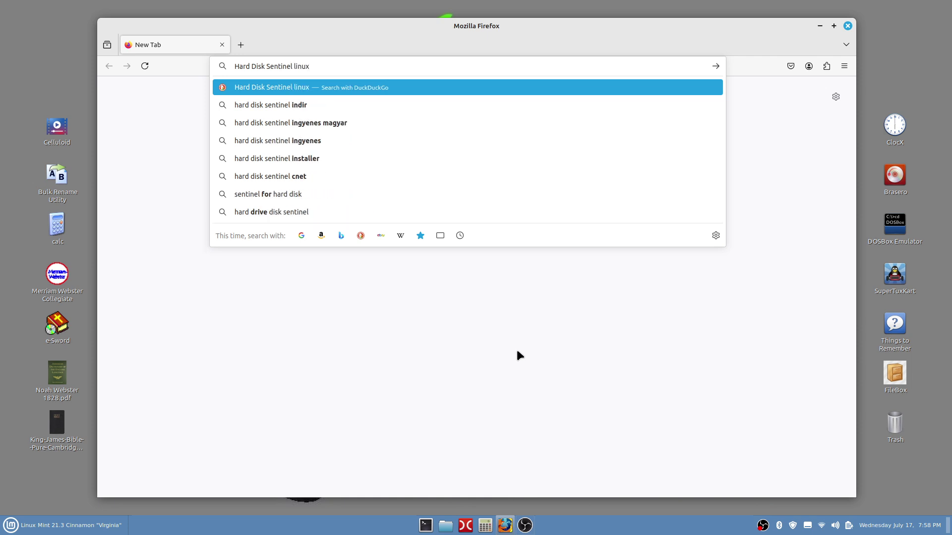
key(BackSpace)
key(BackSpace)
key(BackSpace)
key(BackSpace)
key(BackSpace)
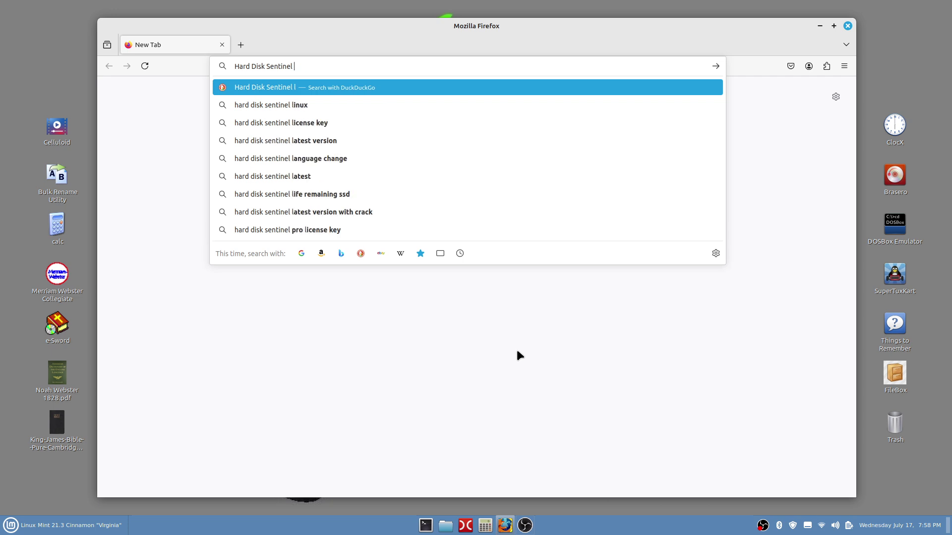
text(for linux)
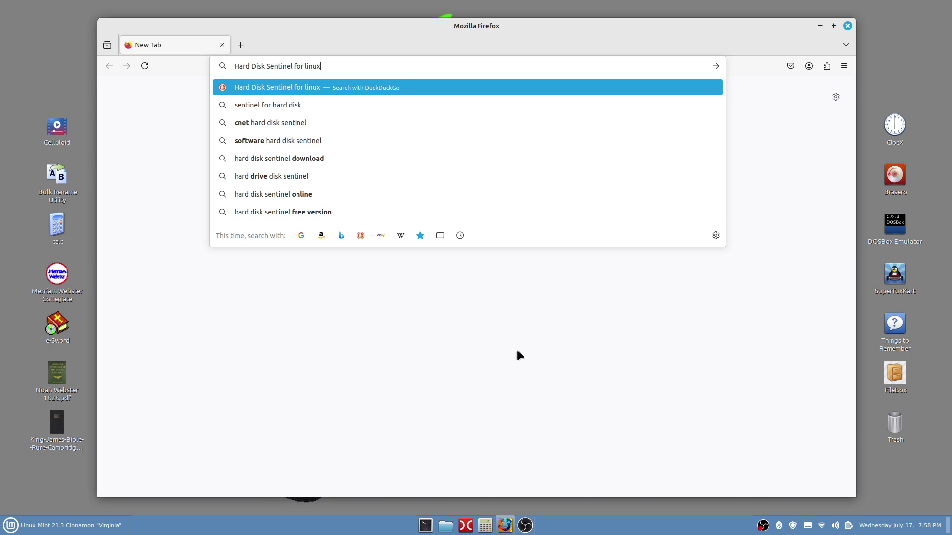
key(Return)
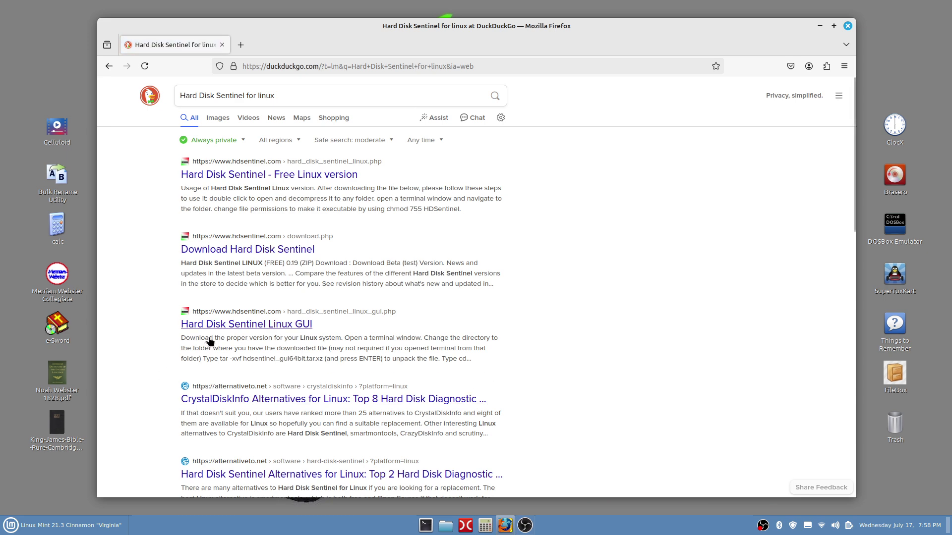
Download hdsentinel_gui64bit.tar.xz from the Hard Disk Sentinel Linux GUI page, then close Firefox
click(248, 327)
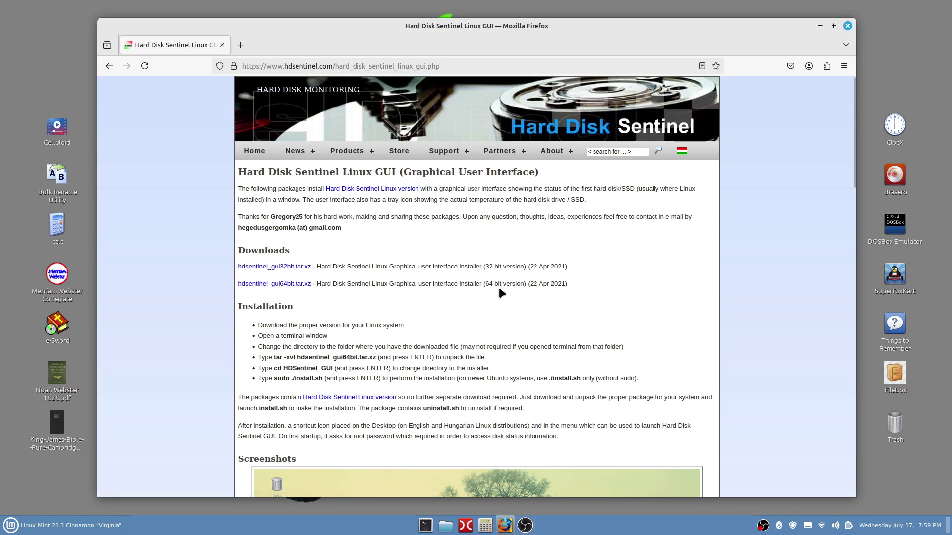
click(286, 285)
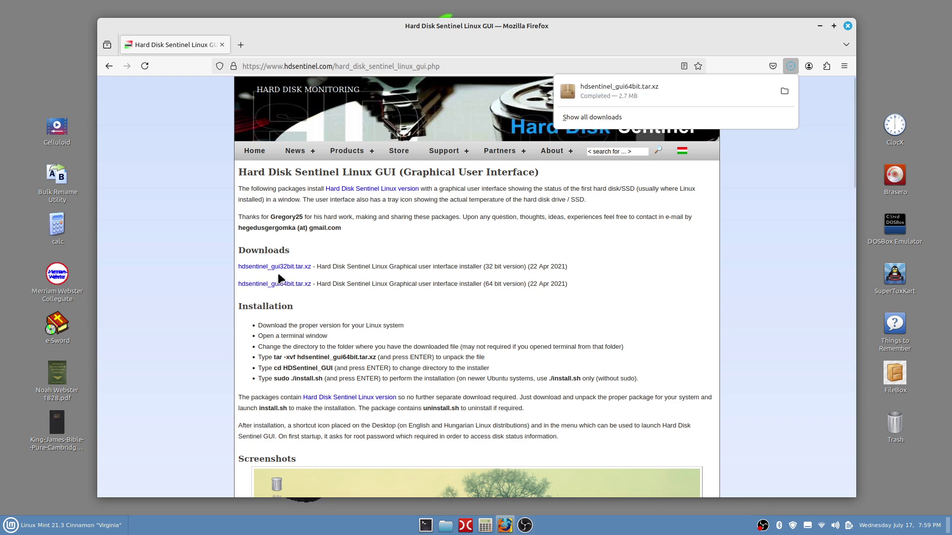
click(847, 26)
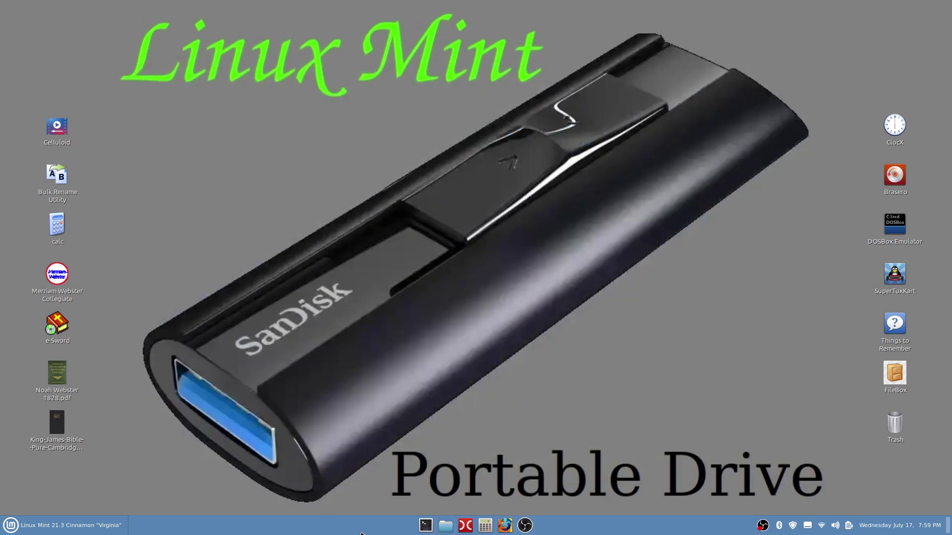
Open hdsentinel_gui64bit.tar.xz from Downloads and drag its HDSentinel_GUI folder into Downloads
click(445, 526)
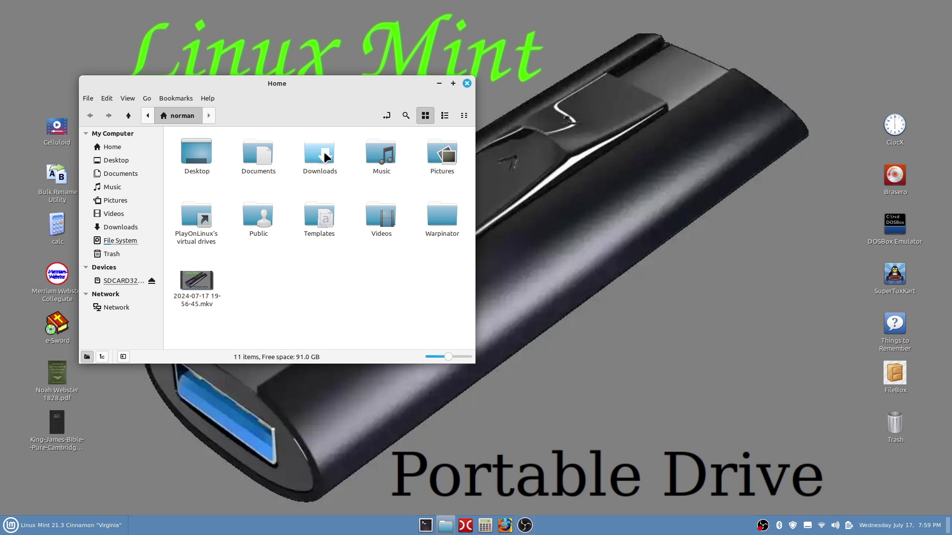
double_click(323, 151)
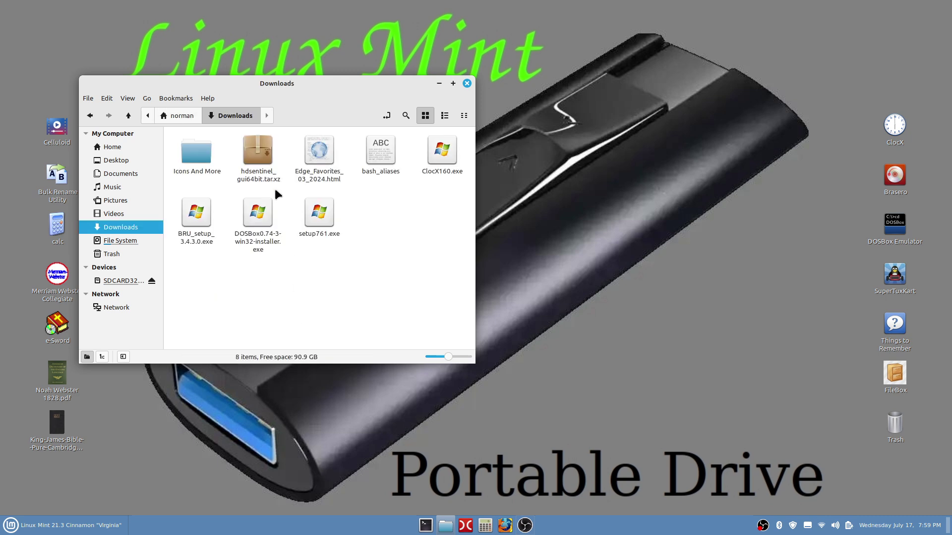
double_click(260, 154)
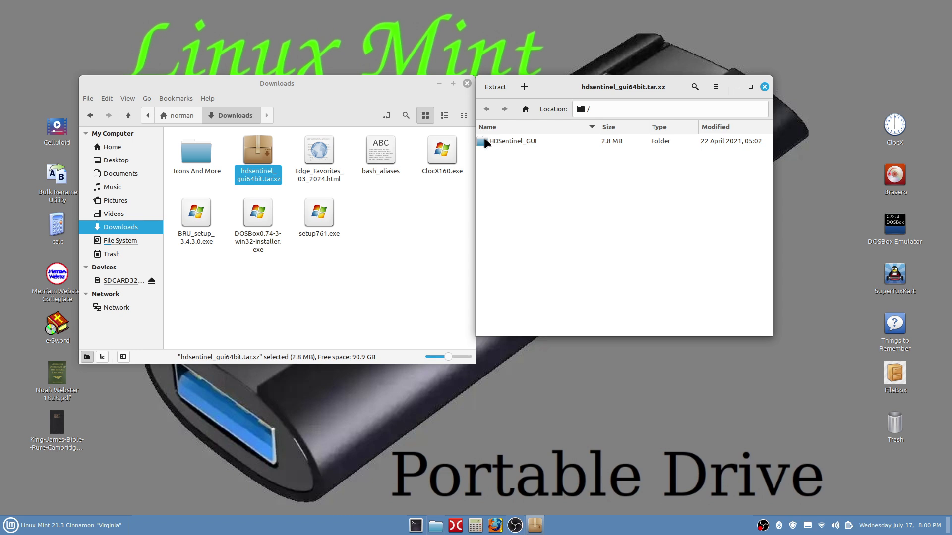
drag(484, 138, 364, 301)
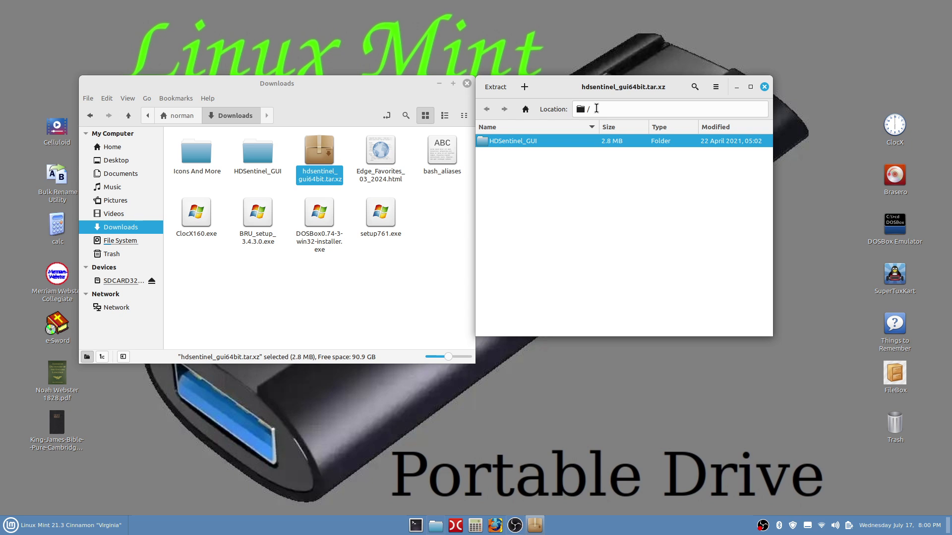
Close Archive Manager and permanently delete hdsentinel_gui64bit.tar.xz from Downloads
click(765, 87)
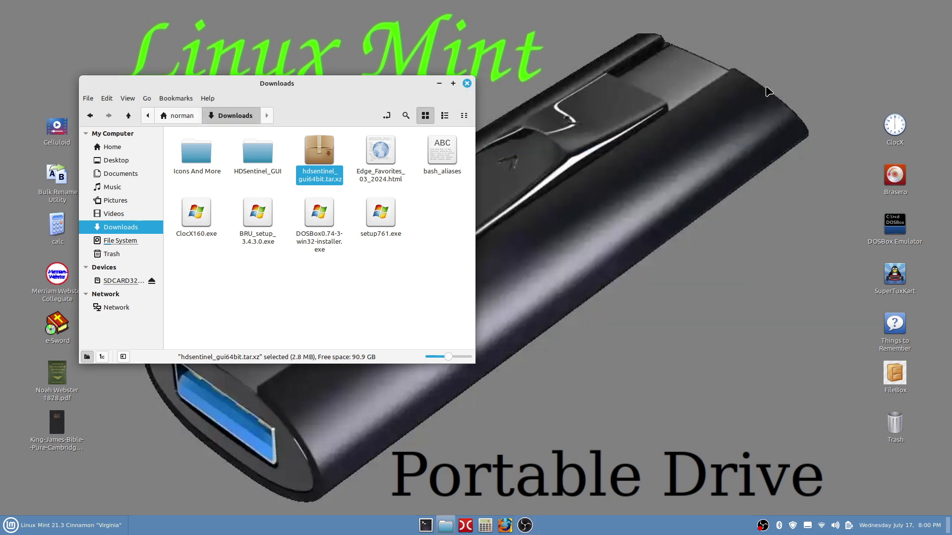
right_click(327, 159)
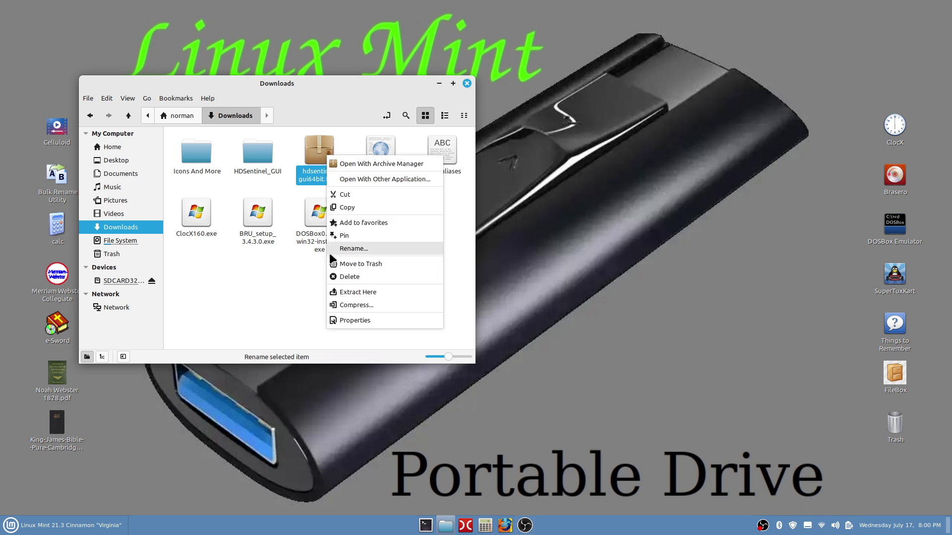
click(348, 277)
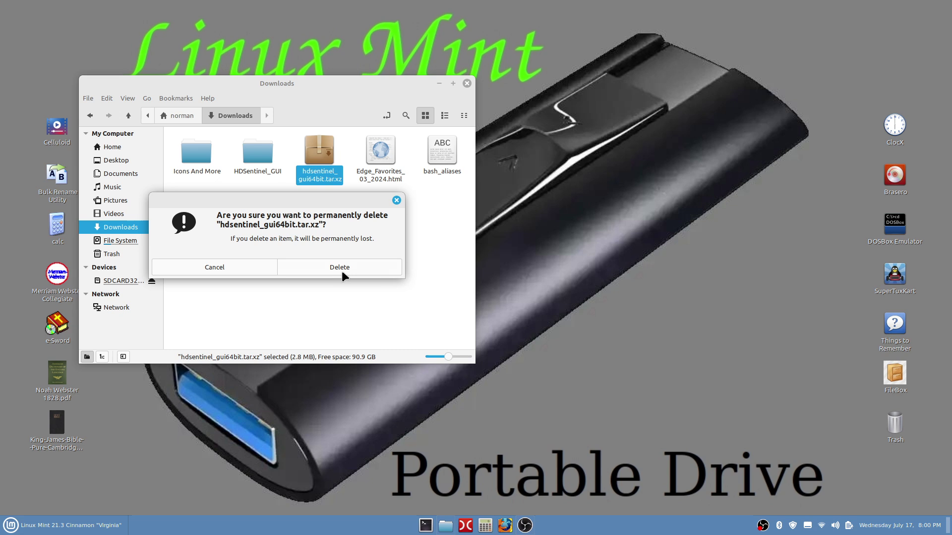
click(341, 267)
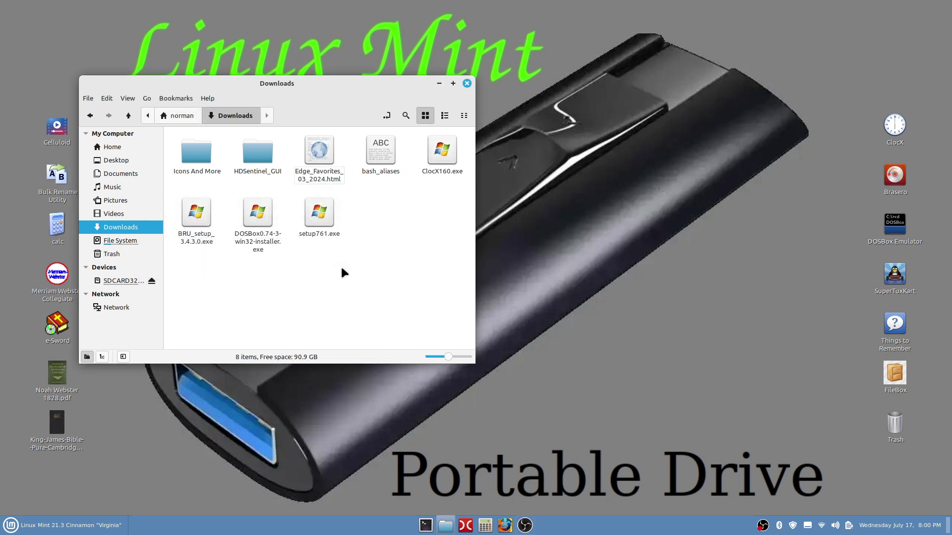
Enter the HDSentinel_GUI folder, nudge the window right, and bring up its context menu
double_click(252, 155)
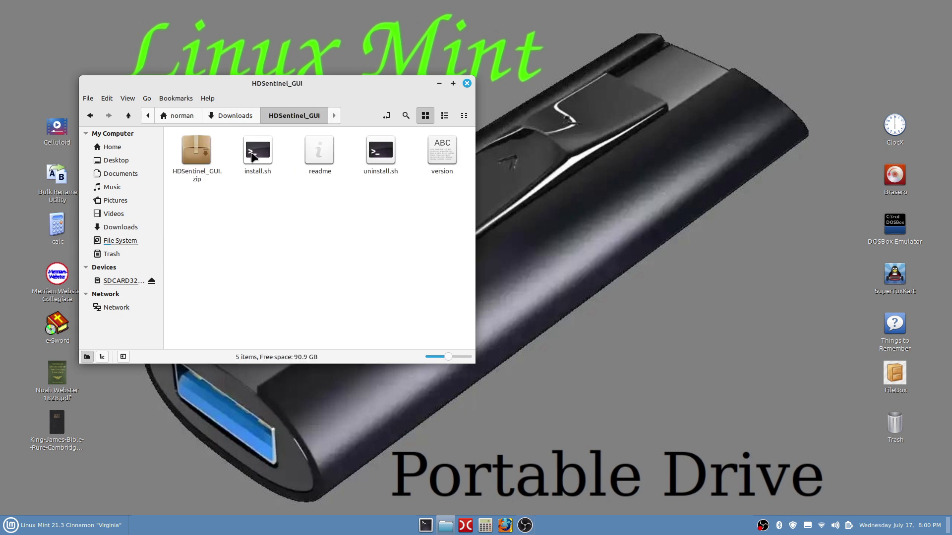
drag(376, 86, 415, 91)
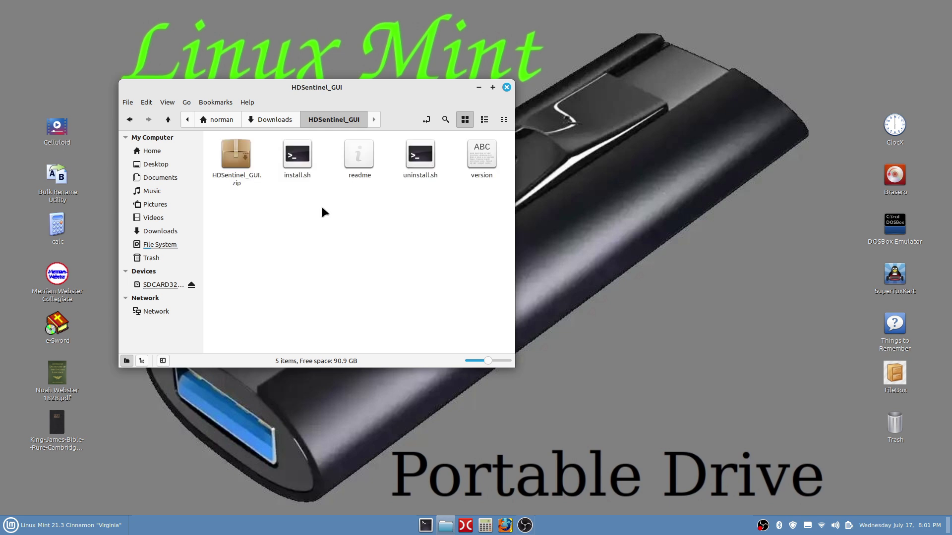
right_click(391, 247)
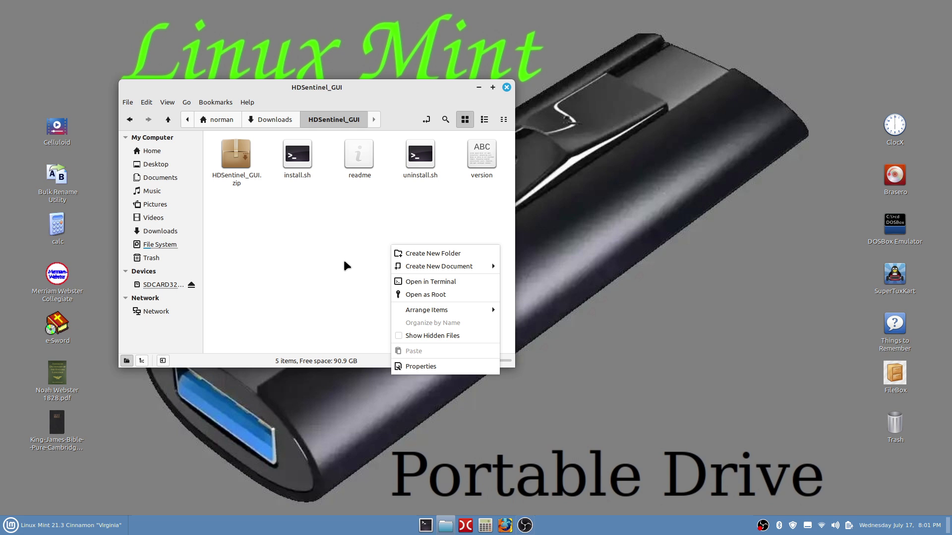
Open a terminal in HDSentinel_GUI and enter 'sudo ./install.sh' at the prompt
click(401, 282)
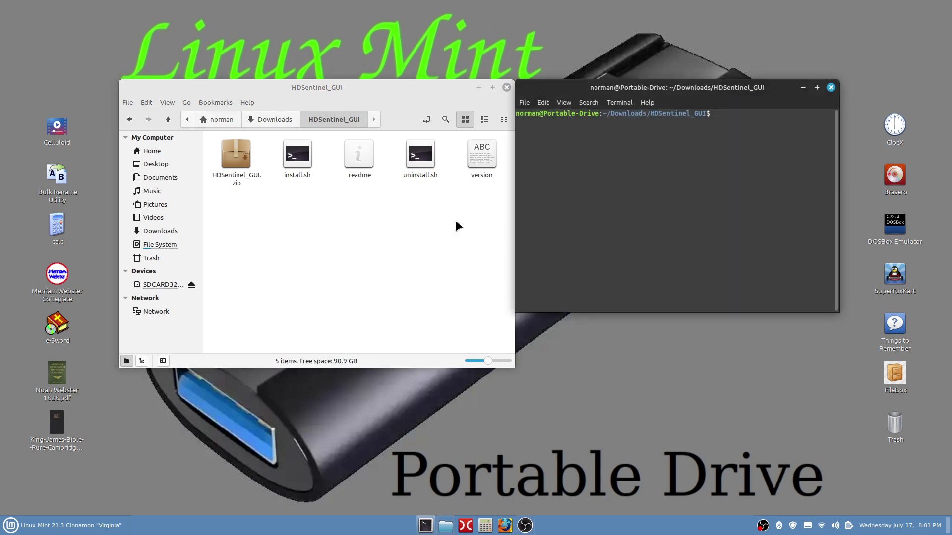
click(816, 88)
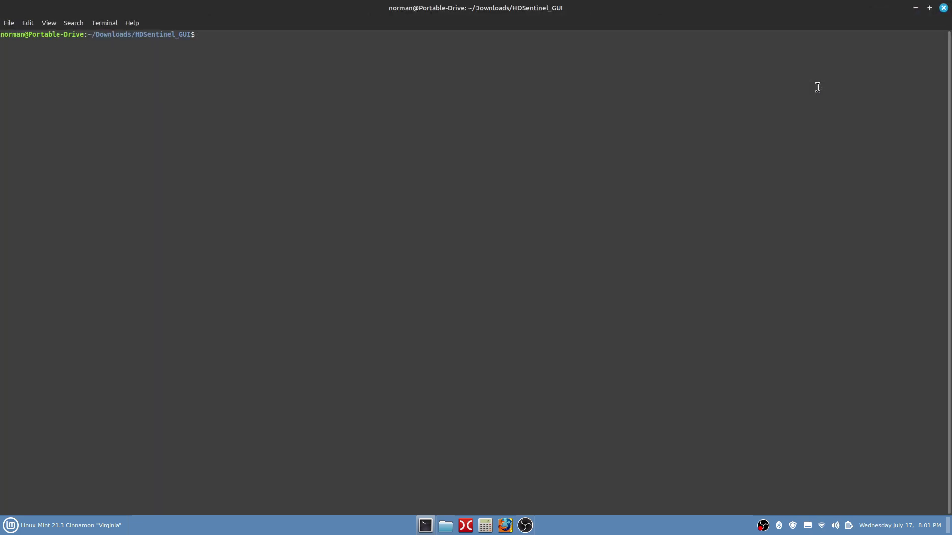
text(sudo ./)
click(930, 9)
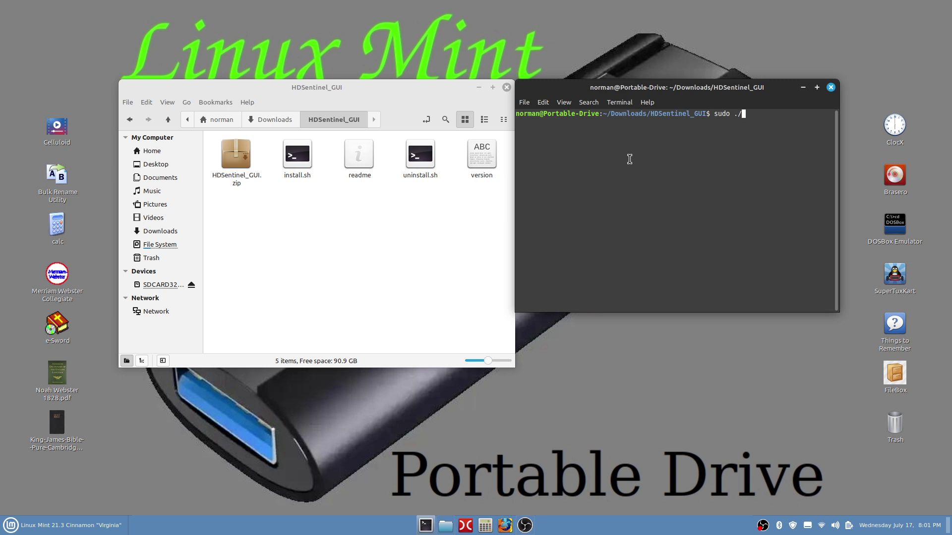
text(installsh)
key(BackSpace)
key(BackSpace)
text(.sh)
click(818, 88)
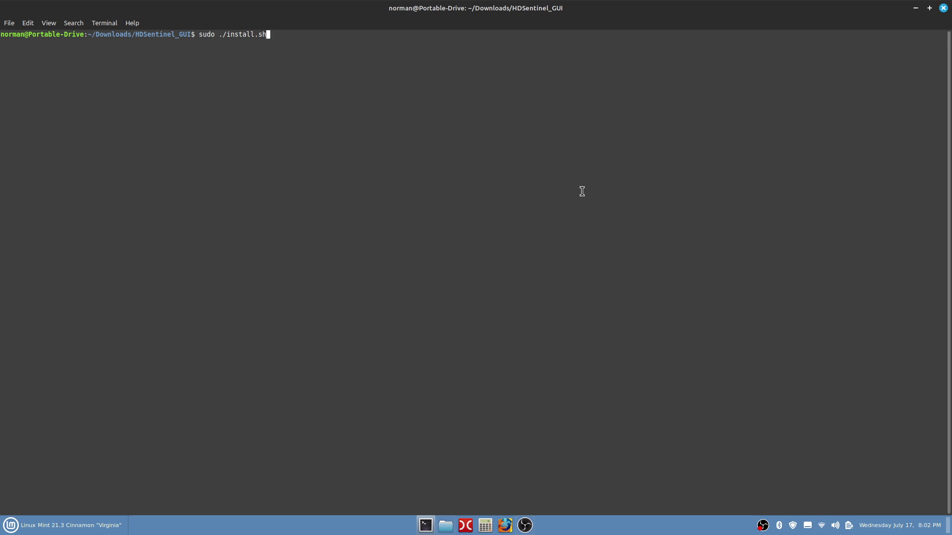
click(929, 8)
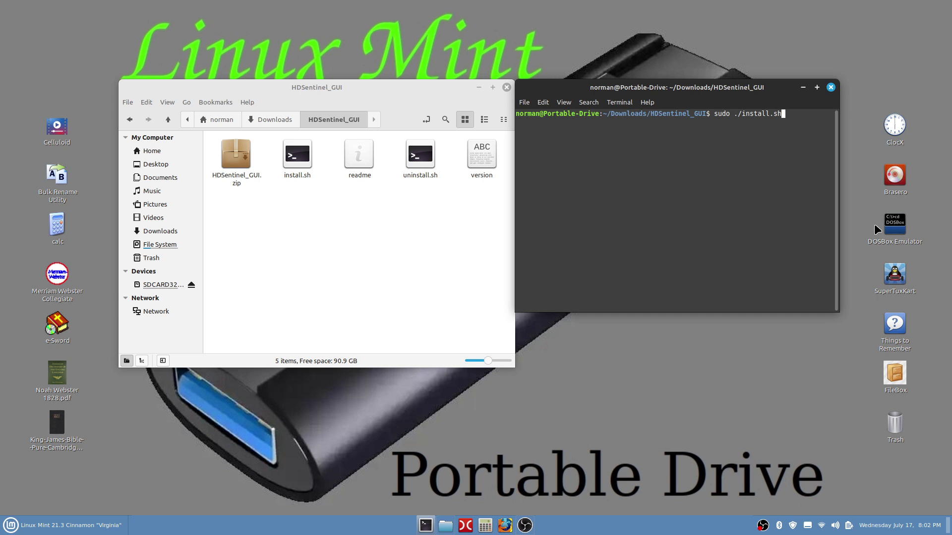
Run sudo ./install.sh and supply the sudo password so the installer completes
key(Return)
text(*********)
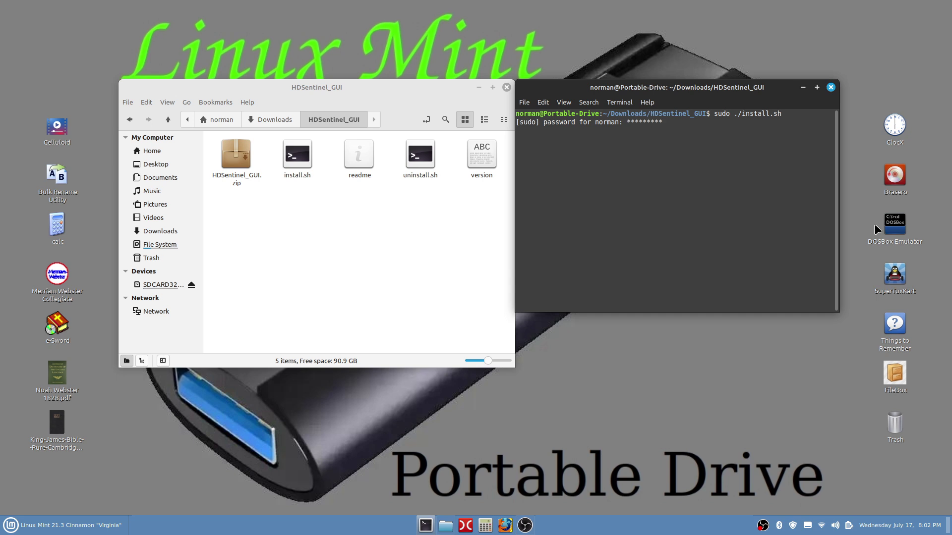
key(Return)
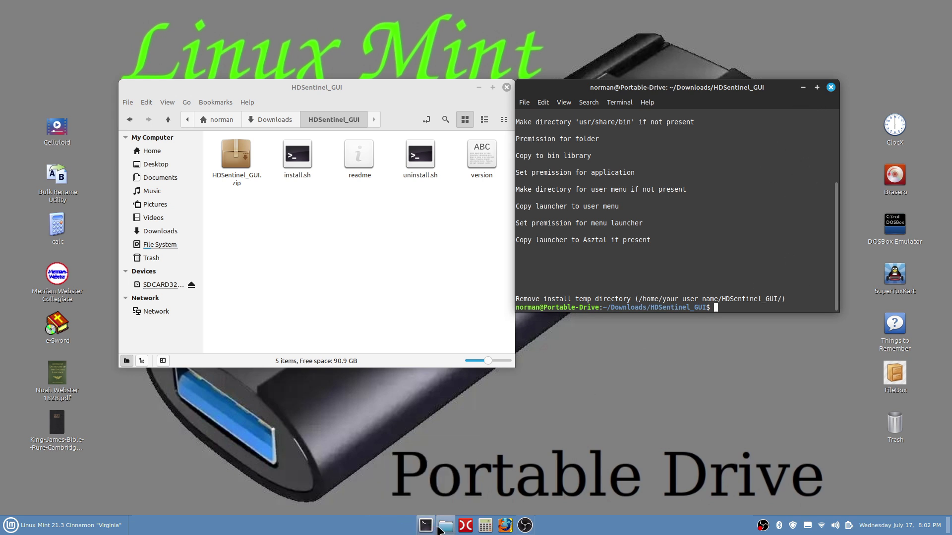
mouse_move(440, 529)
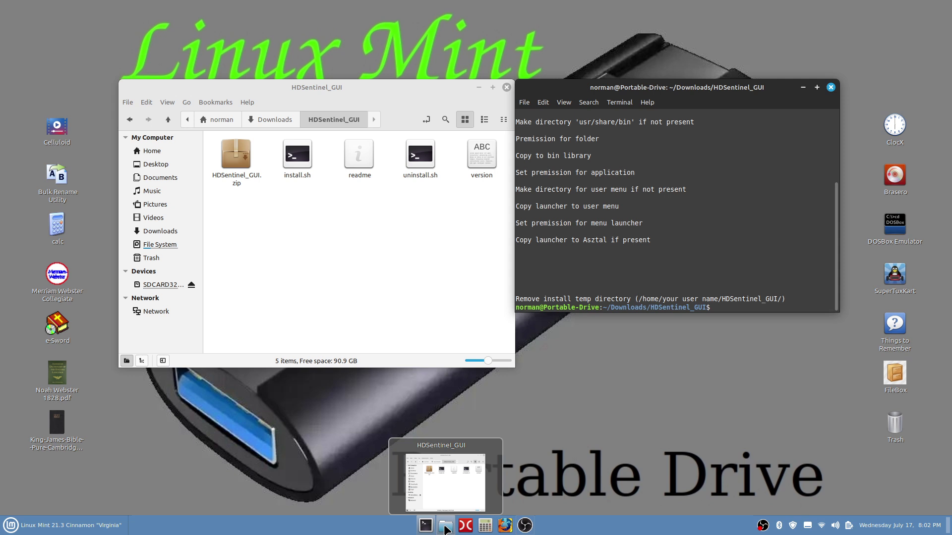
Open a second Files window and browse from File System to /usr/share/bin
middle_click(446, 530)
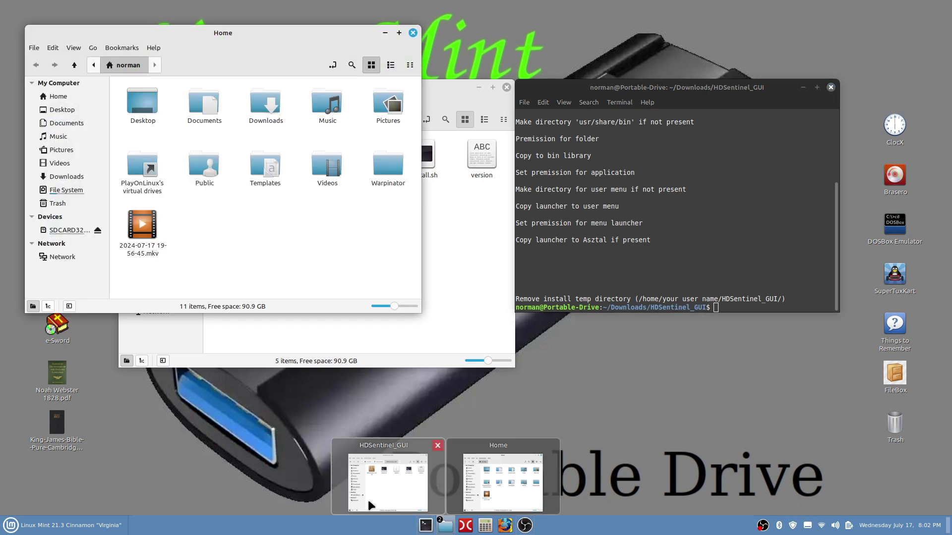
click(56, 195)
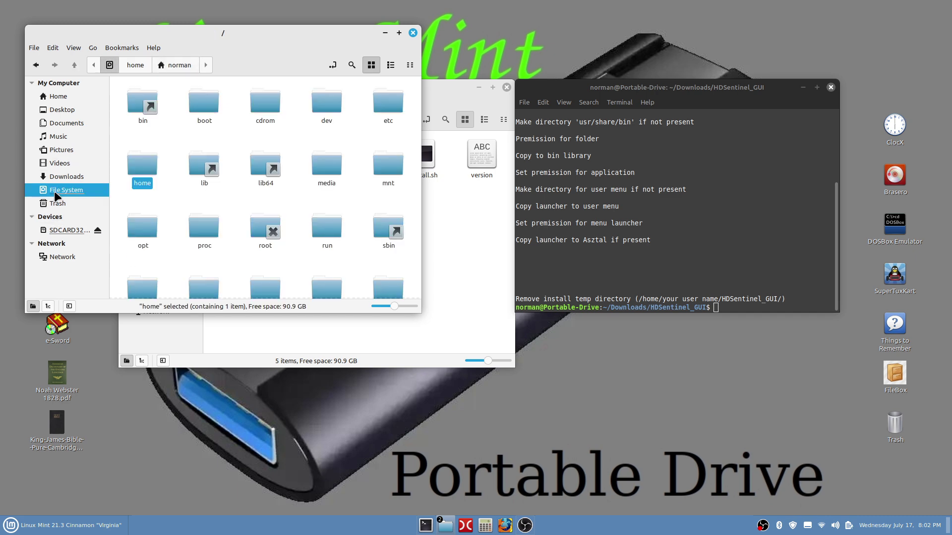
scroll(327, 189, down, 1)
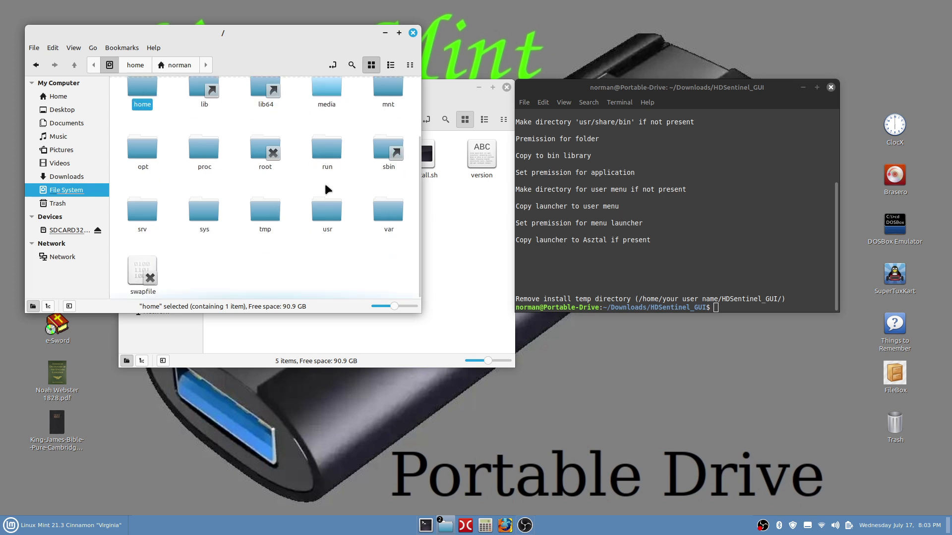
double_click(326, 210)
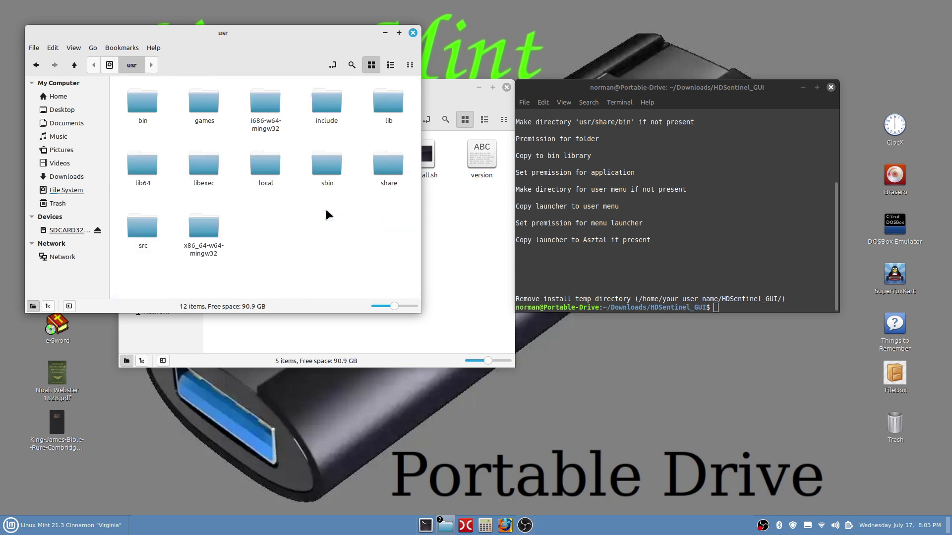
double_click(380, 170)
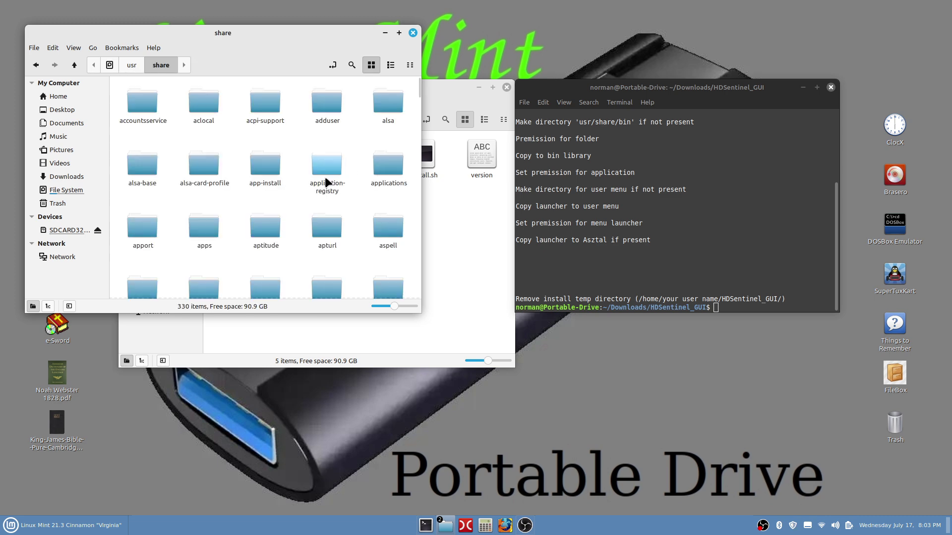
scroll(327, 182, down, 3)
scroll(325, 176, down, 2)
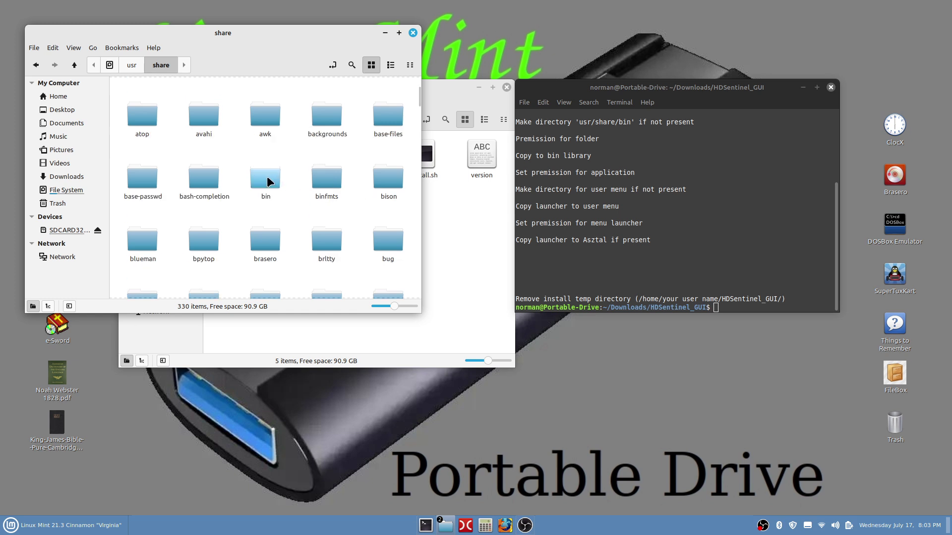
double_click(266, 177)
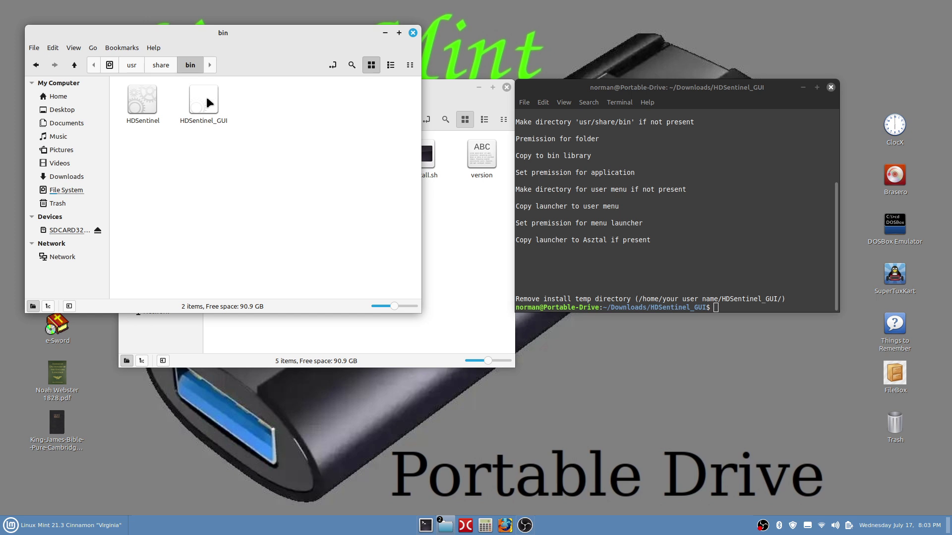
Launch HDSentinel_GUI from /usr/share/bin, authenticating with the sudo password
double_click(206, 96)
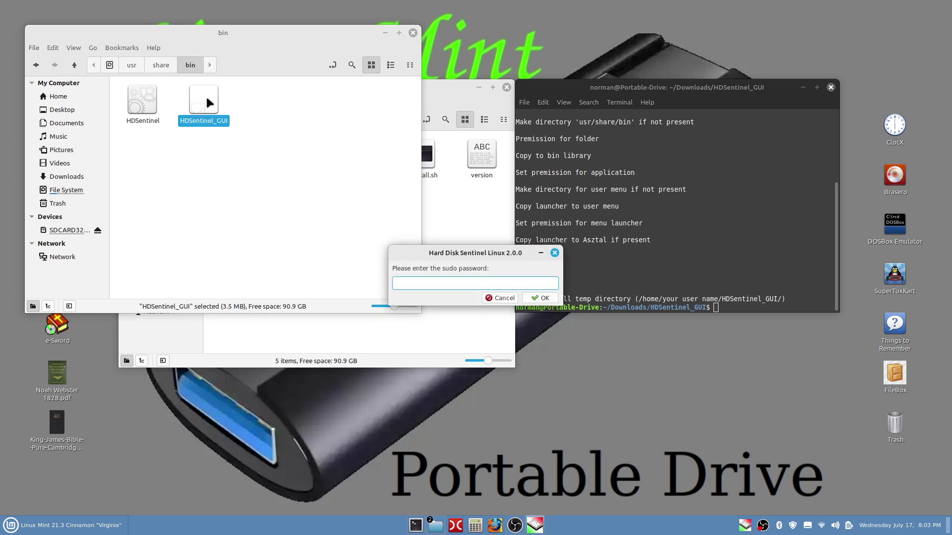
text(•••••••••)
key(Return)
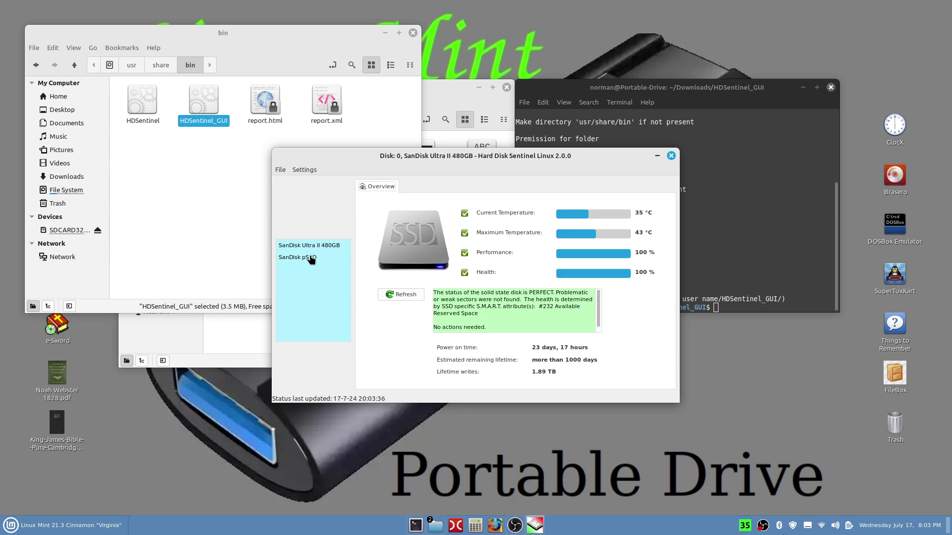
click(311, 260)
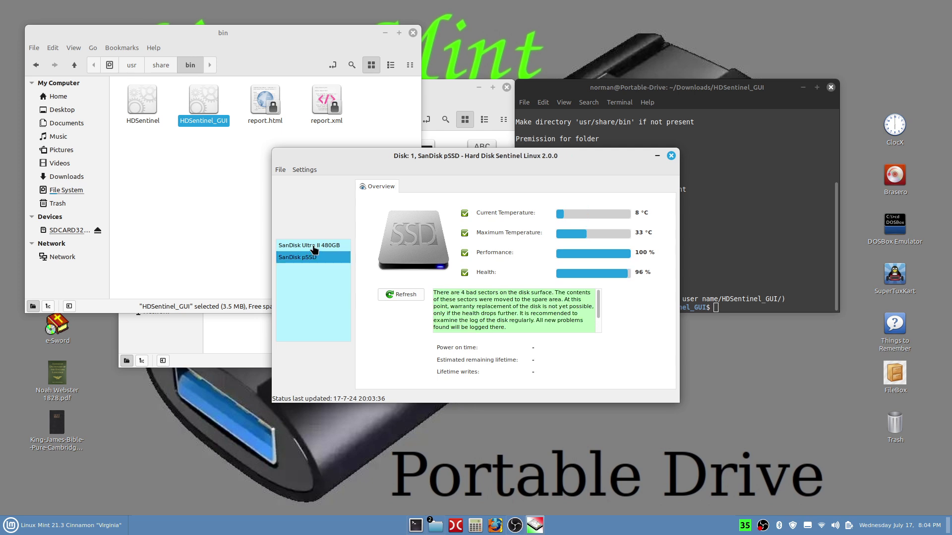
click(312, 247)
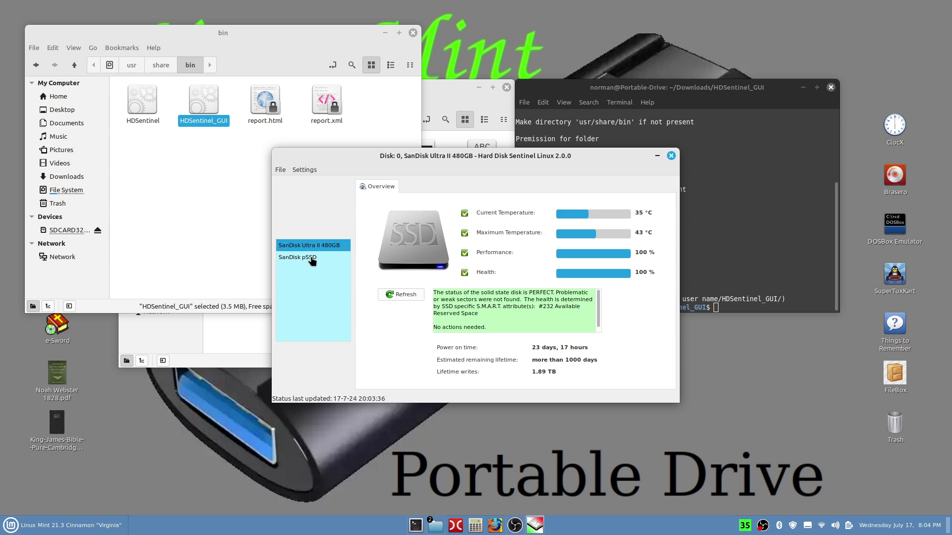
click(312, 261)
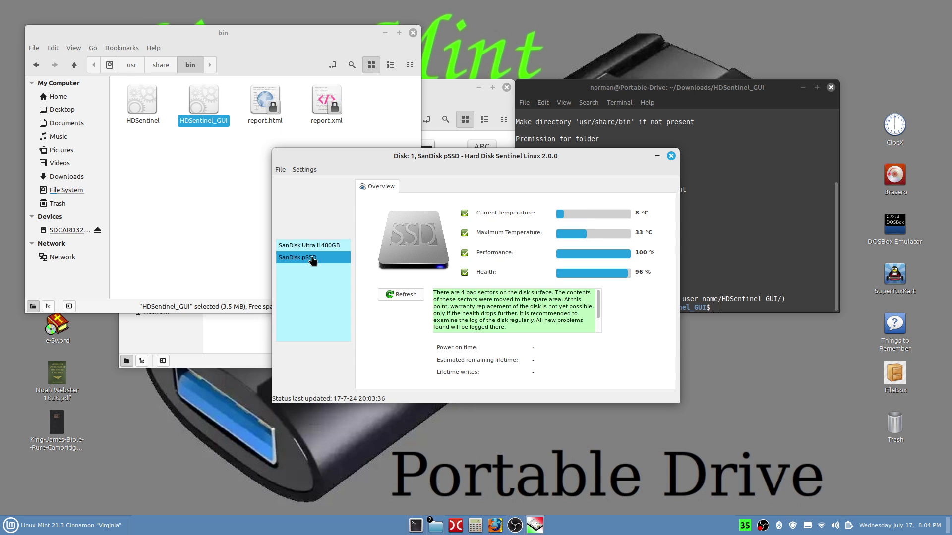
click(316, 247)
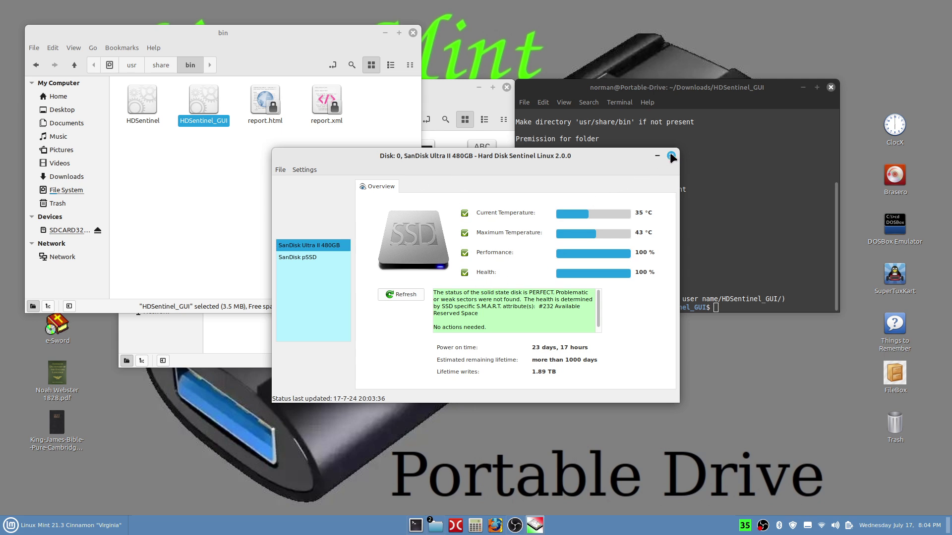
Exit Hard Disk Sentinel via File > Exit and confirm with Yes
click(280, 170)
click(285, 193)
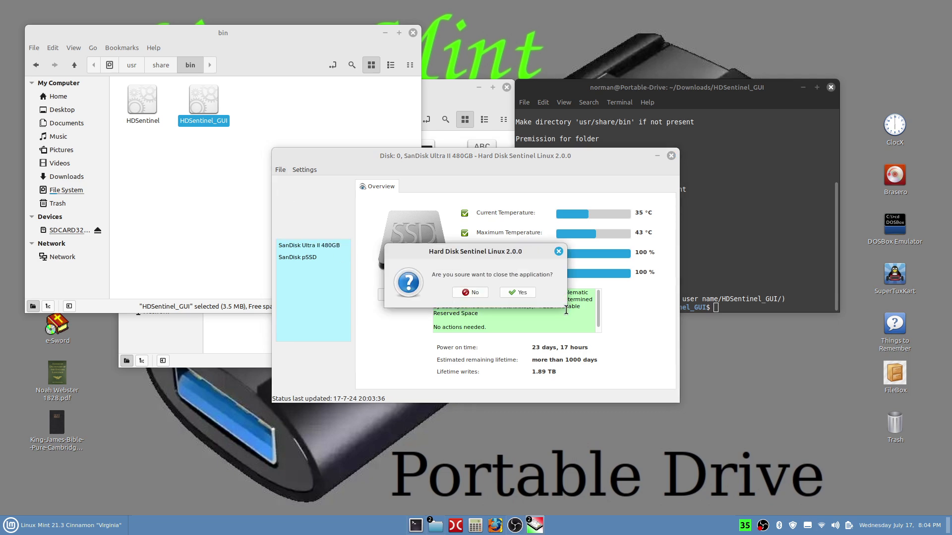
click(524, 291)
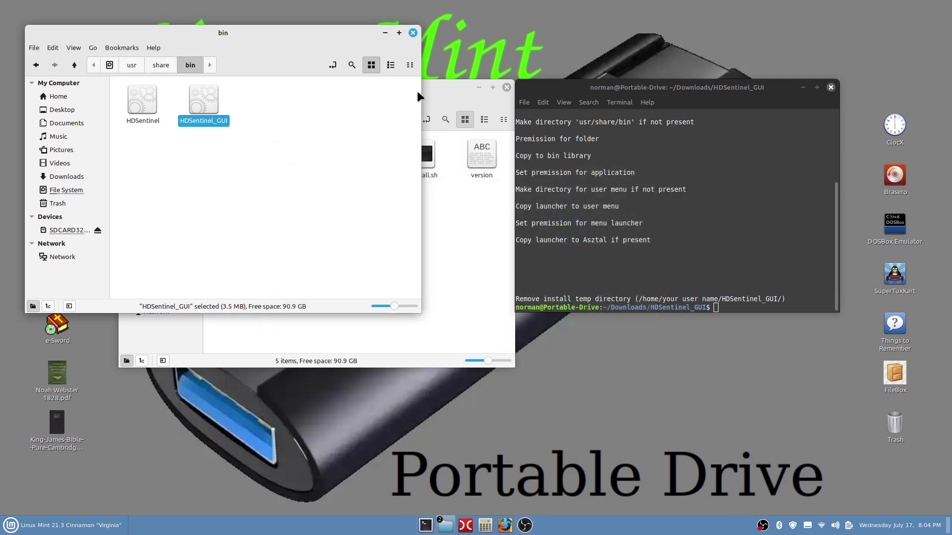
Close the bin window and terminal, then reopen the HDSentinel_GUI folder from Downloads
click(413, 33)
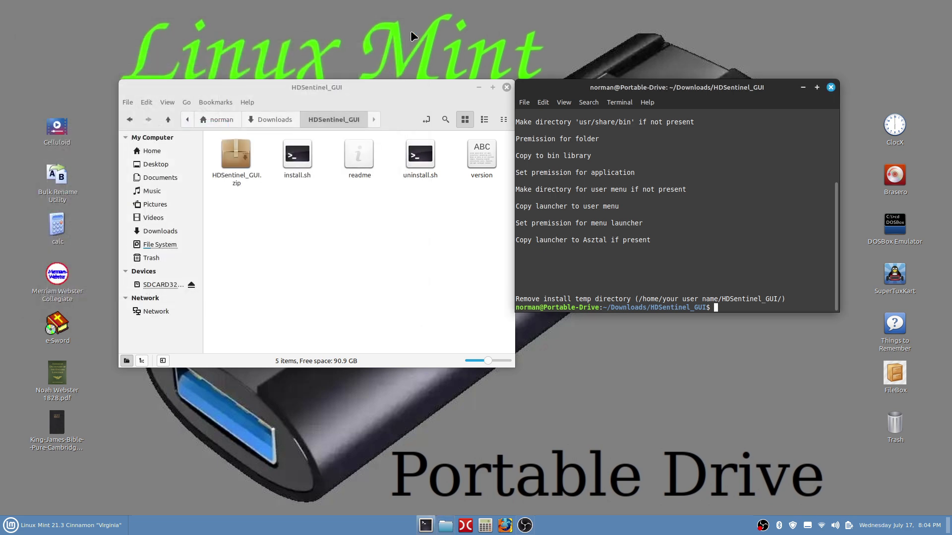
click(831, 88)
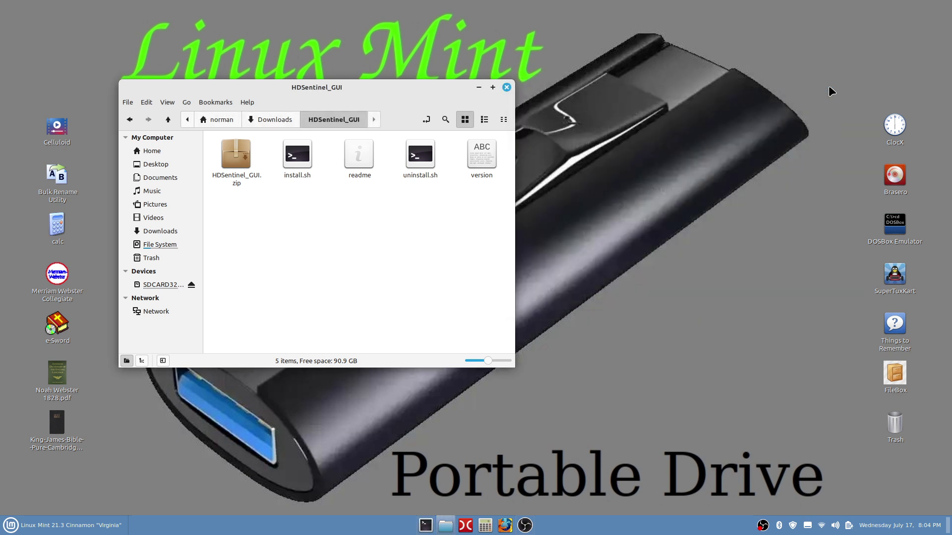
click(131, 119)
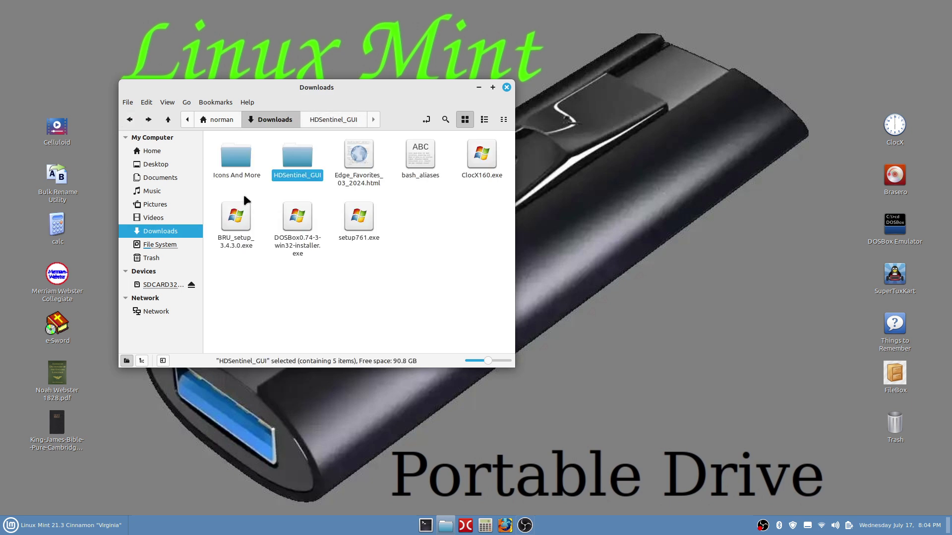
double_click(295, 159)
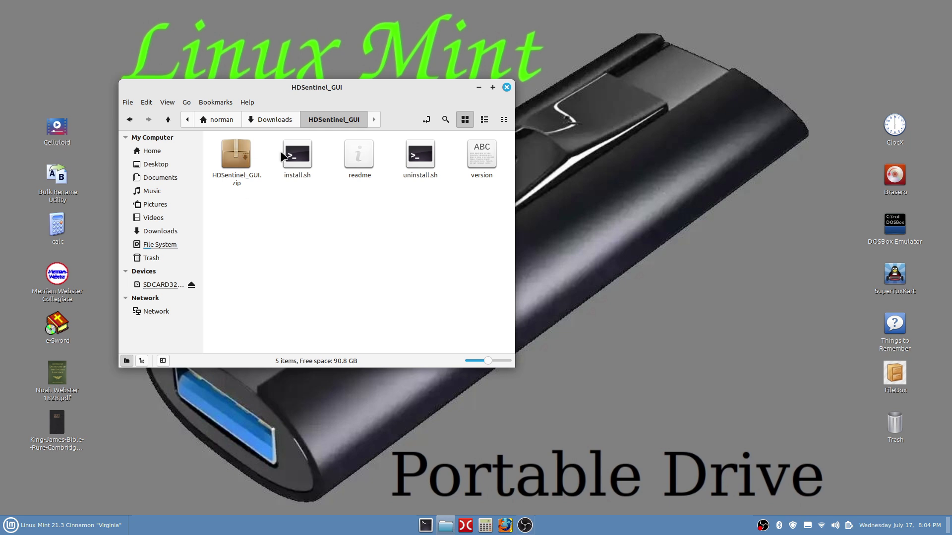
Drag Hard_Disk_Sentinel_GUI.desktop from the zip's HDSentinel_GUI folder to the desktop's top-left
double_click(238, 157)
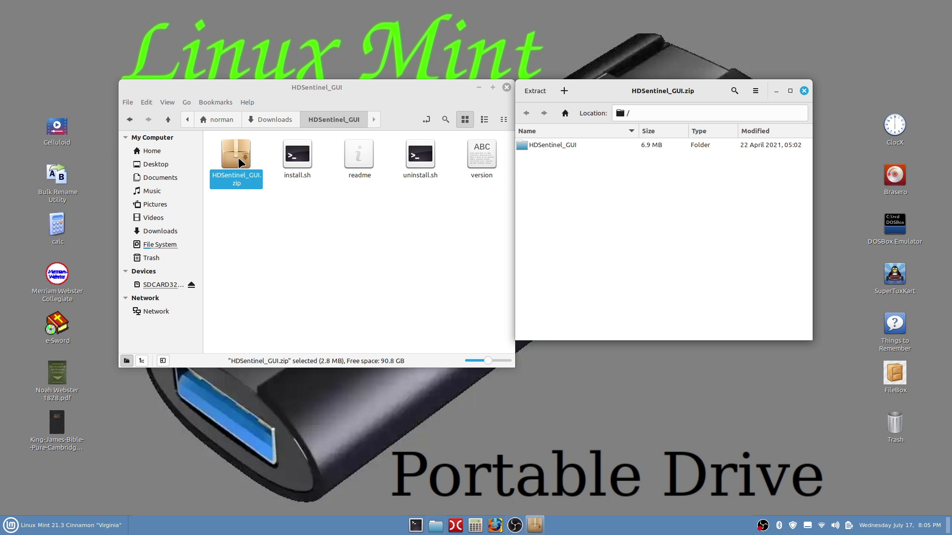
double_click(526, 143)
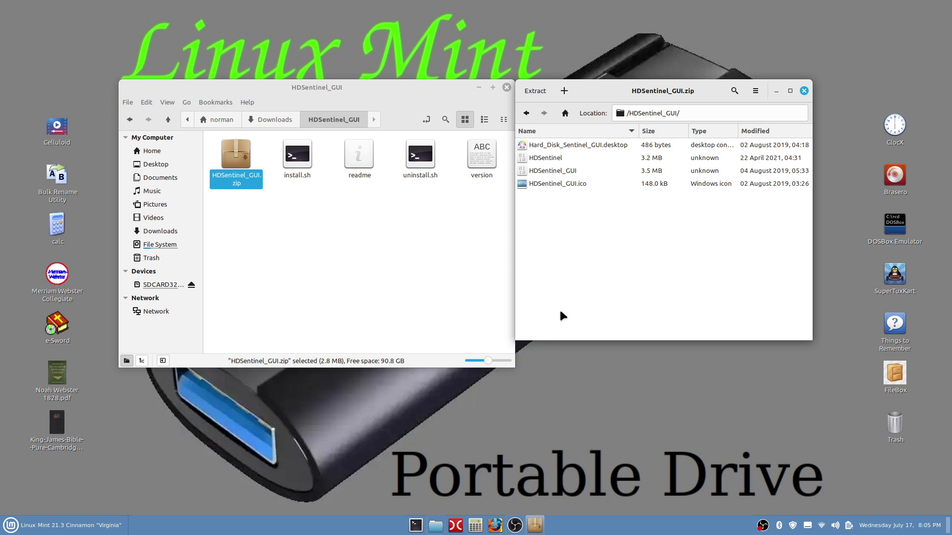
click(522, 142)
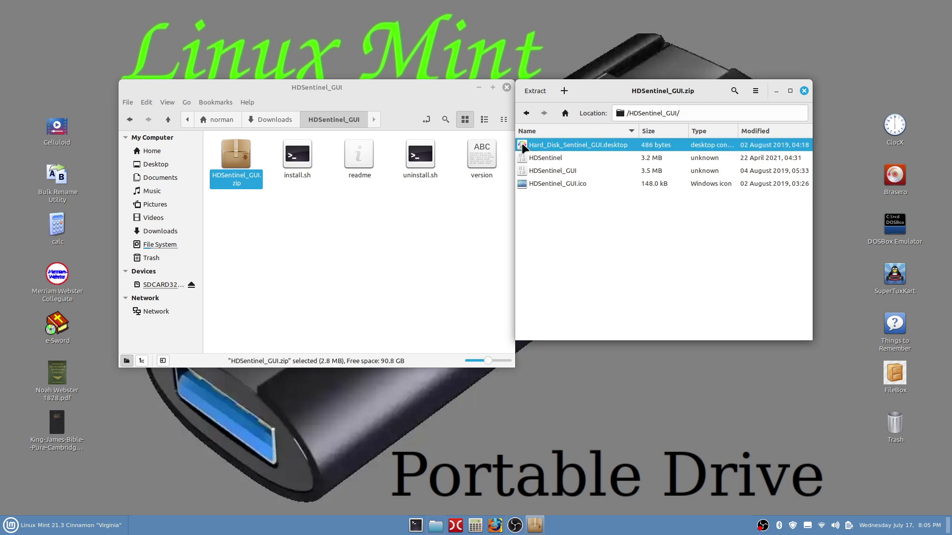
drag(522, 143, 58, 45)
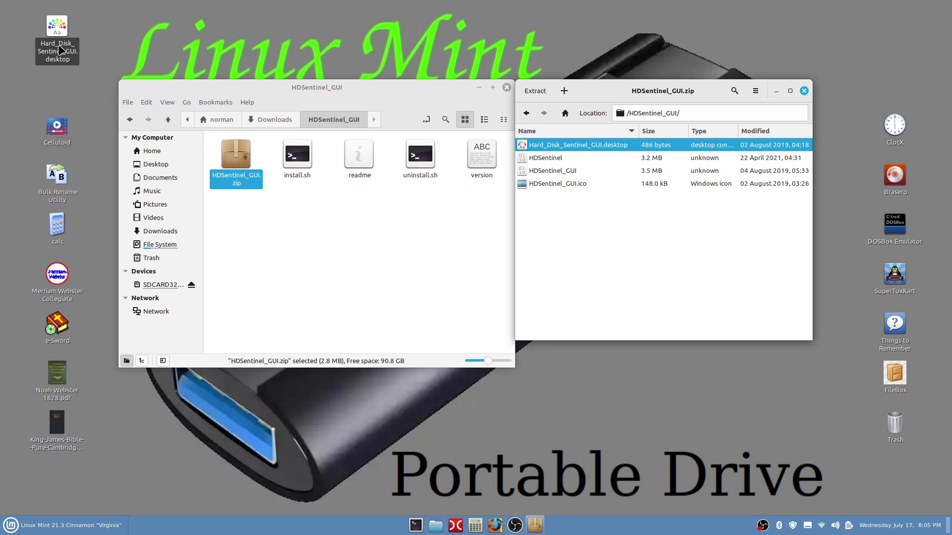
Close the archive, reopen HDSentinel_GUI.zip and its inner folder from Downloads, then close it again
click(804, 91)
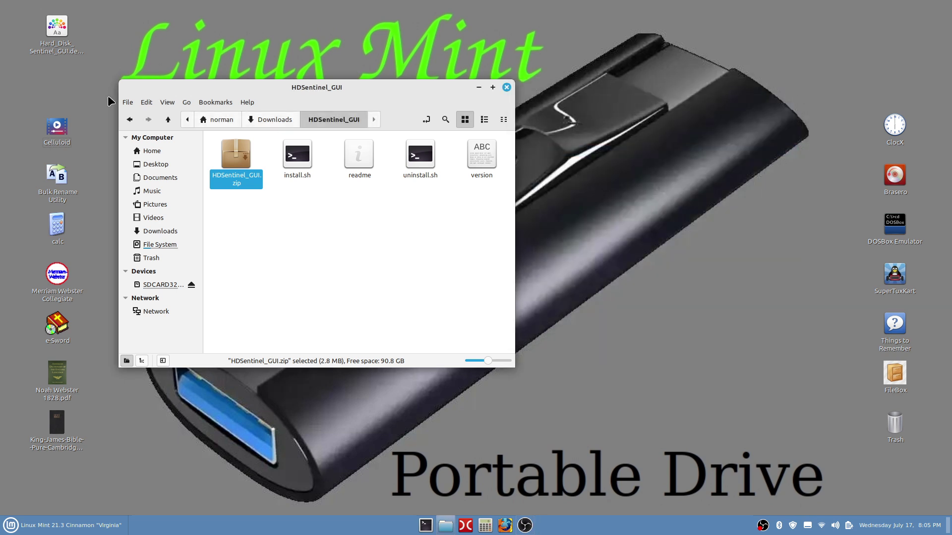
click(131, 120)
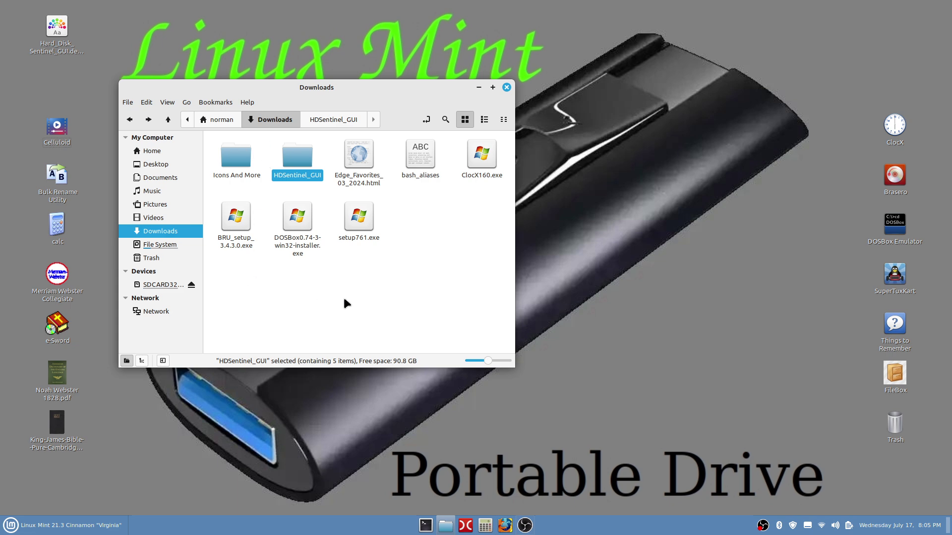
double_click(296, 157)
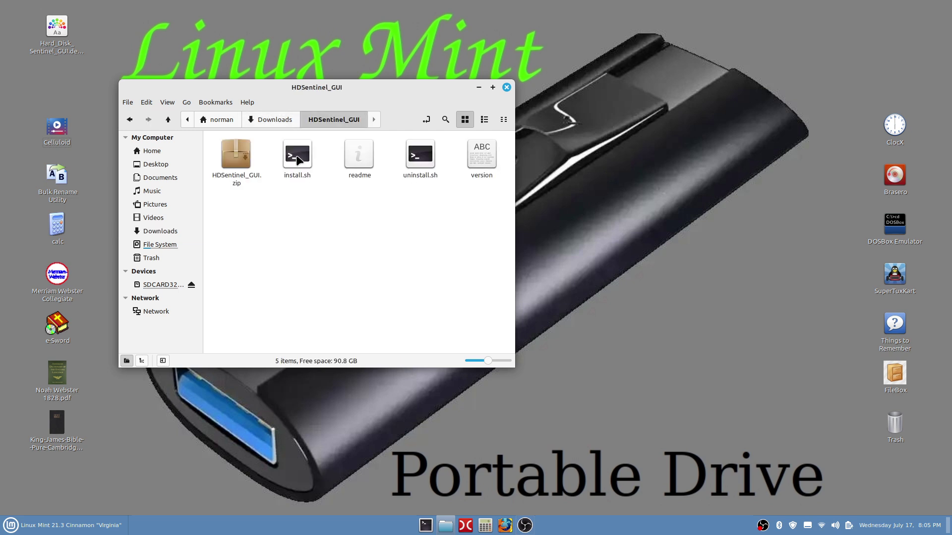
double_click(234, 157)
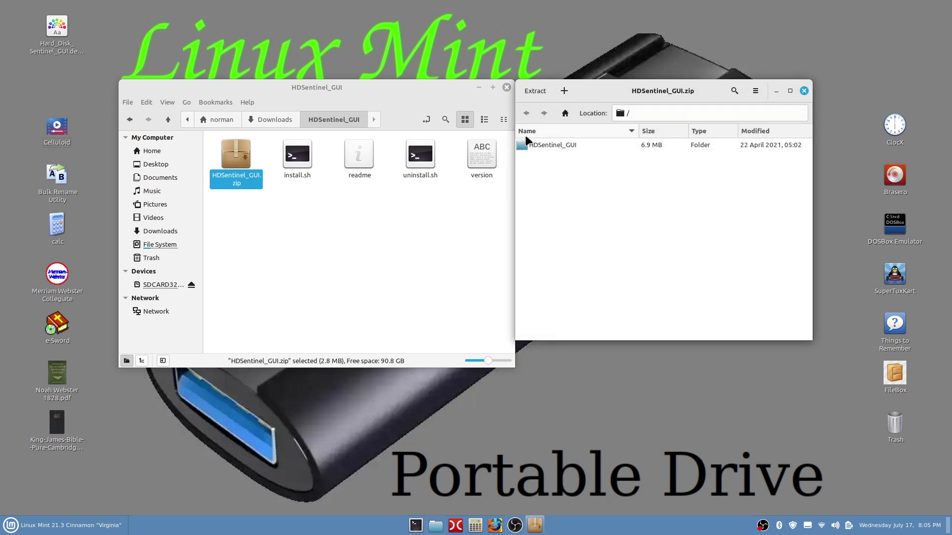
double_click(522, 143)
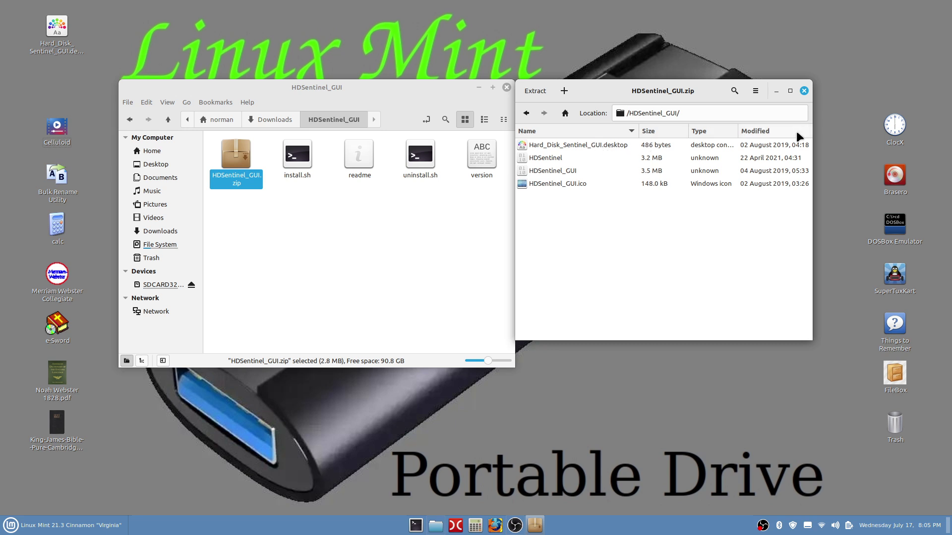
click(803, 90)
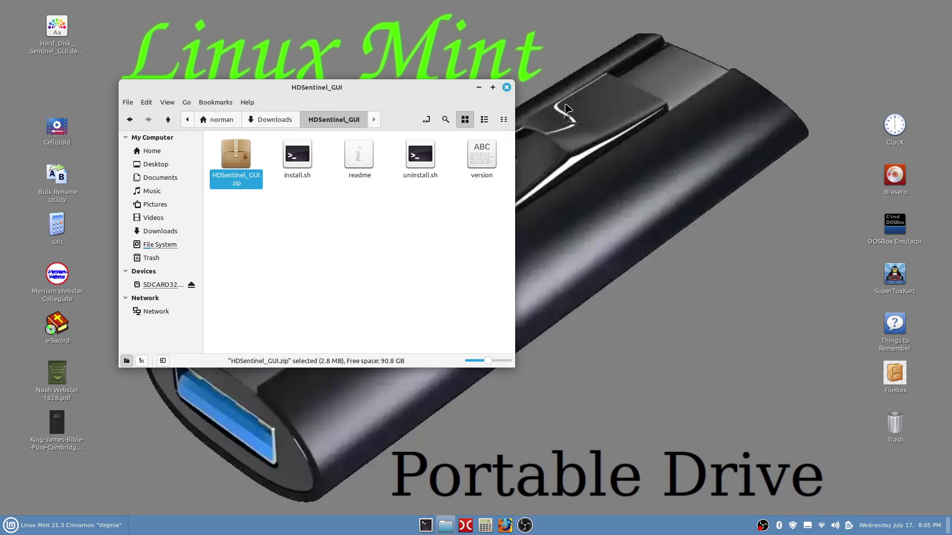
Close the folder window, mark the .desktop launcher as trusted, and move it mid-desktop
click(506, 88)
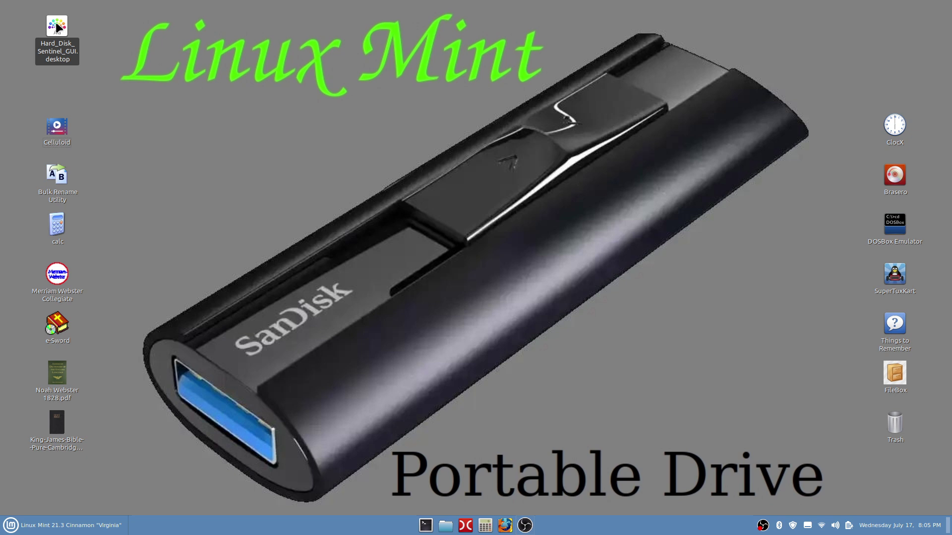
double_click(58, 28)
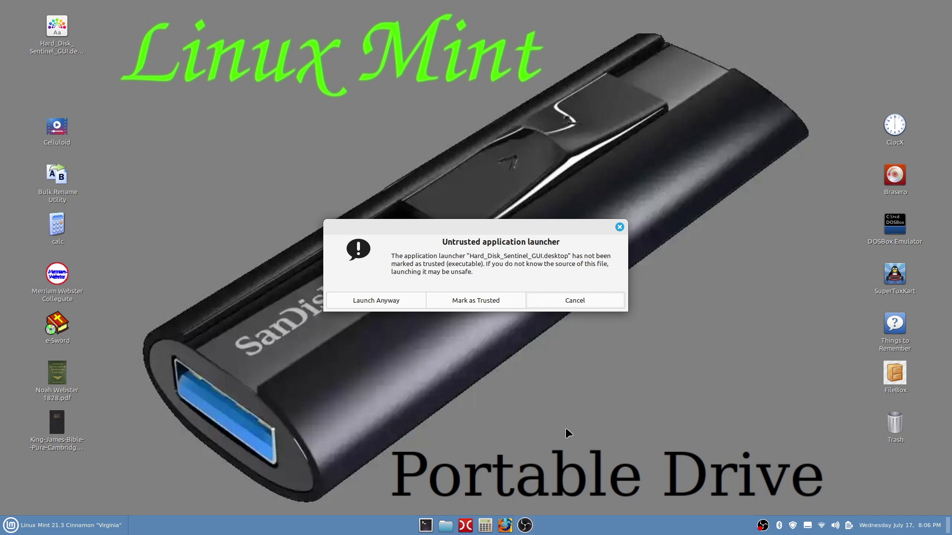
click(474, 301)
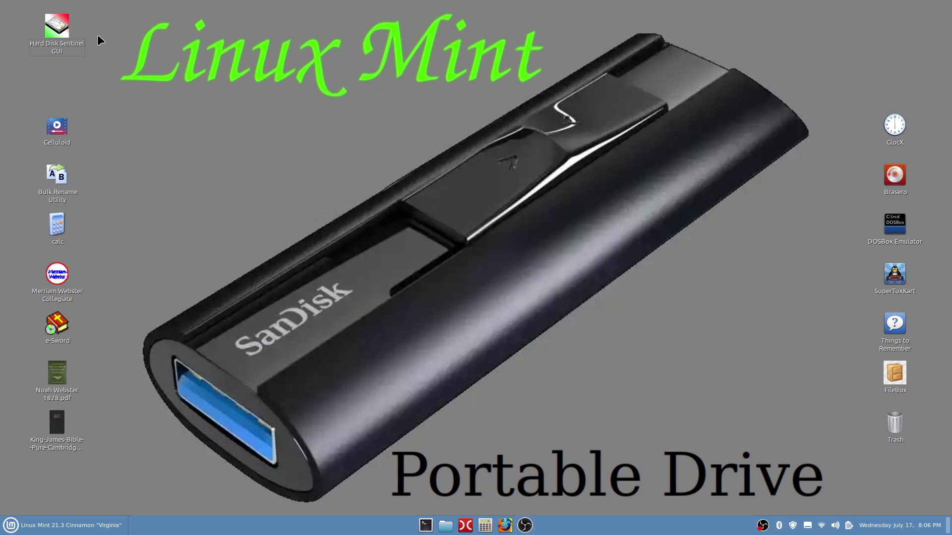
drag(56, 22, 556, 292)
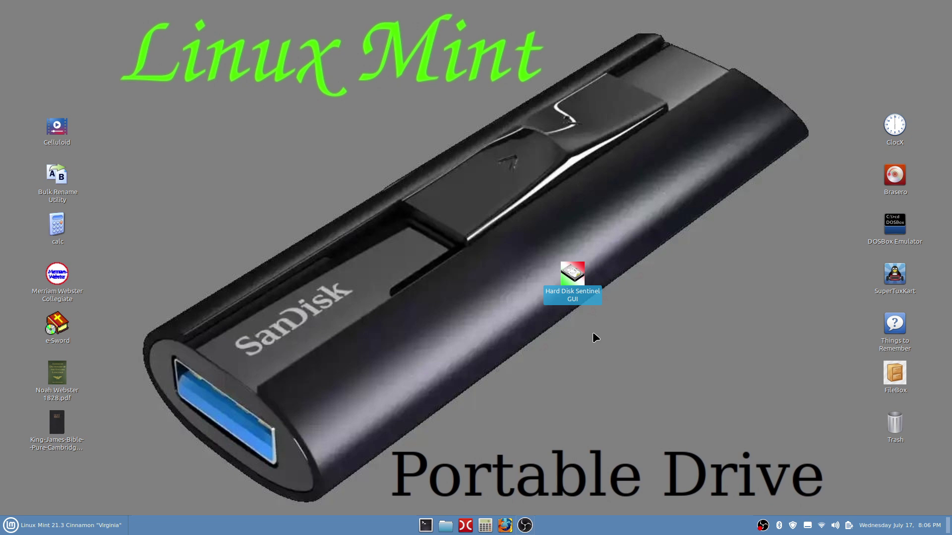
Launch Hard Disk Sentinel GUI from its desktop icon and enter the sudo password
double_click(572, 275)
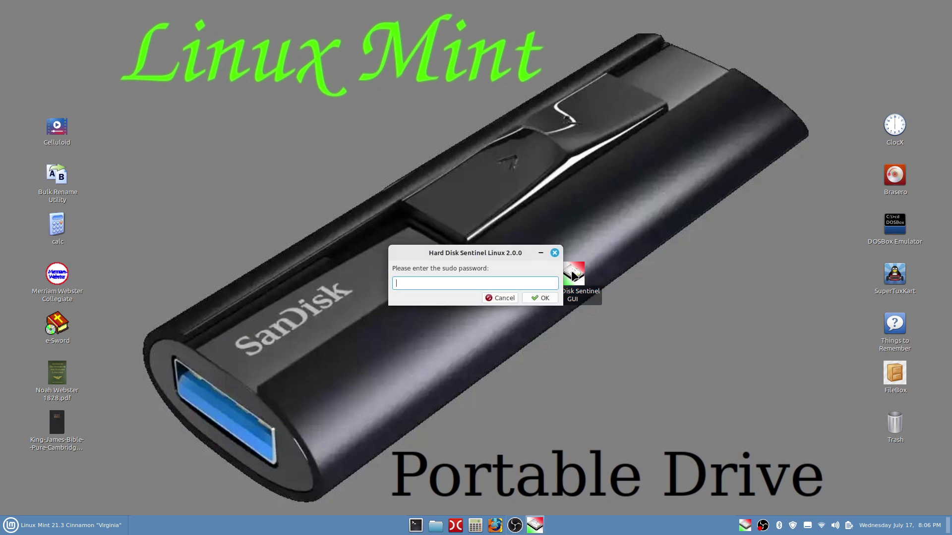
text(*********)
key(Return)
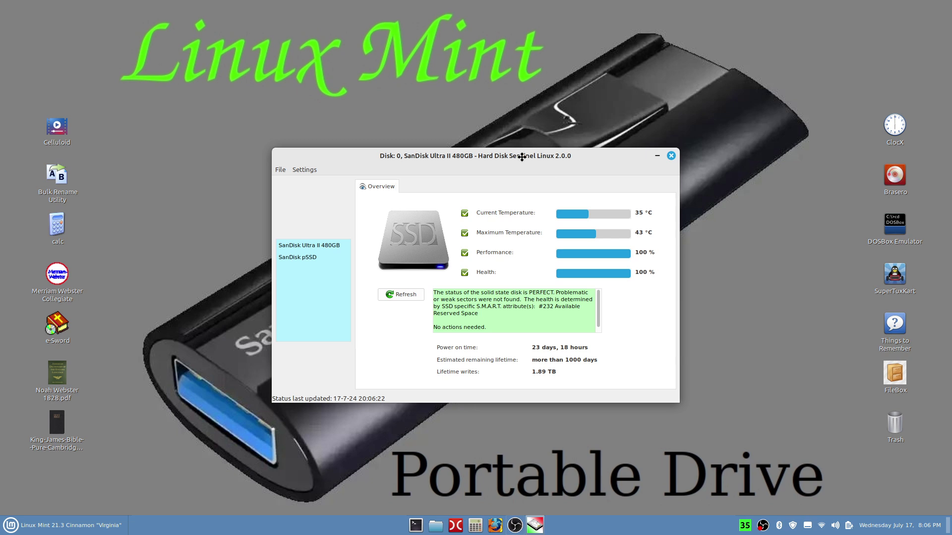
Move the window left and set Settings > Temperature Unit to Fahrenheit (°F)
drag(514, 151, 264, 108)
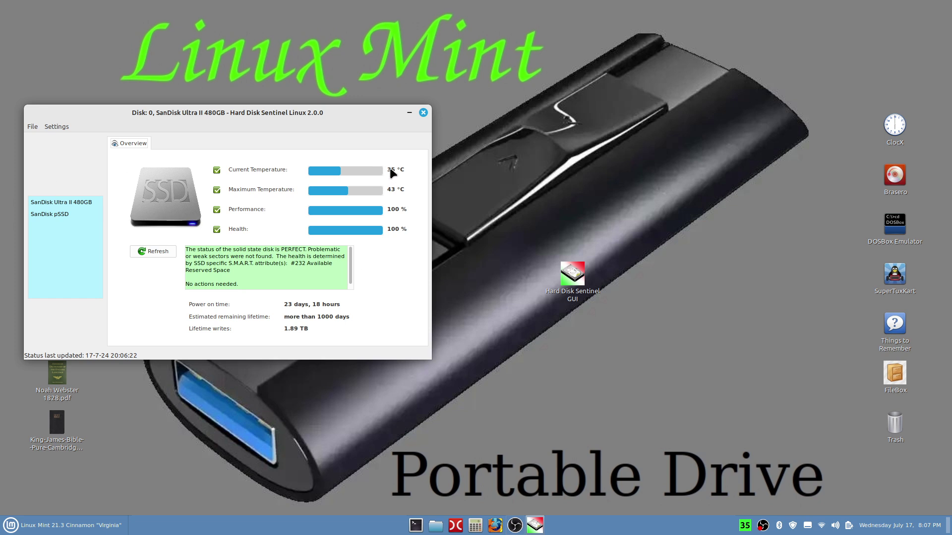
click(57, 126)
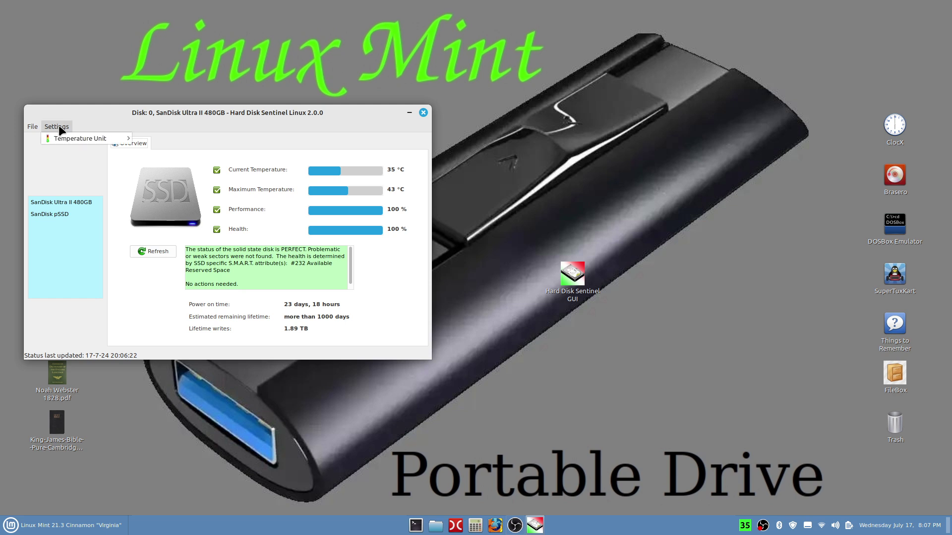
mouse_move(73, 140)
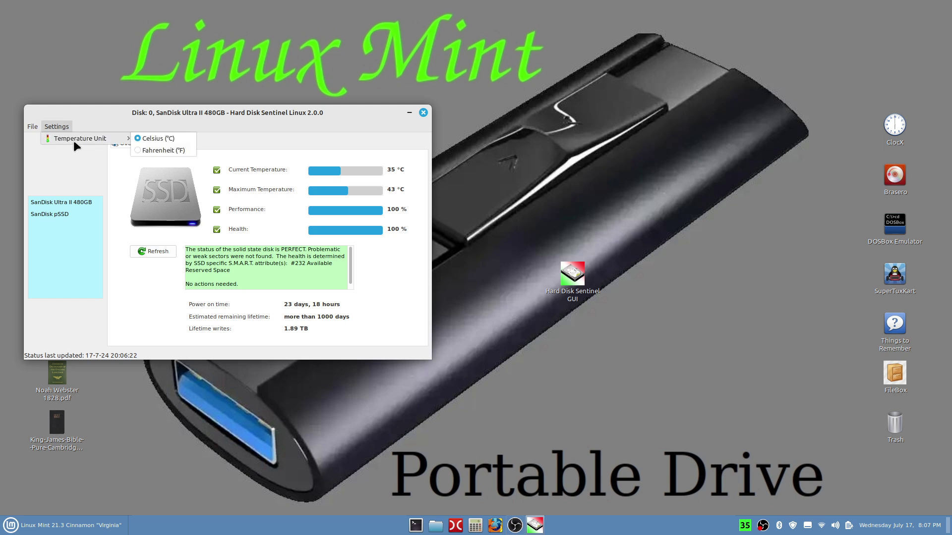
click(136, 148)
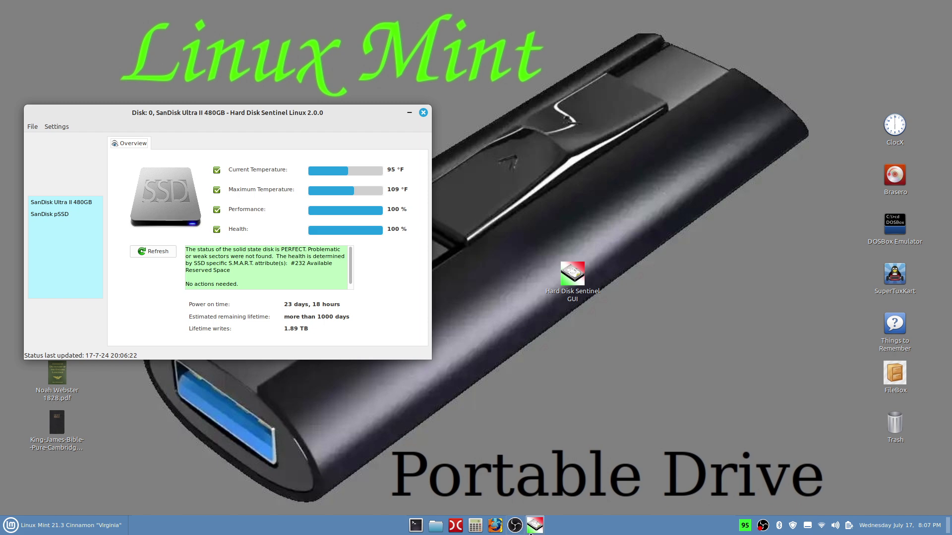
Check Downloads in Files, close it, and drag the Hard Disk Sentinel GUI icon top-left
click(436, 525)
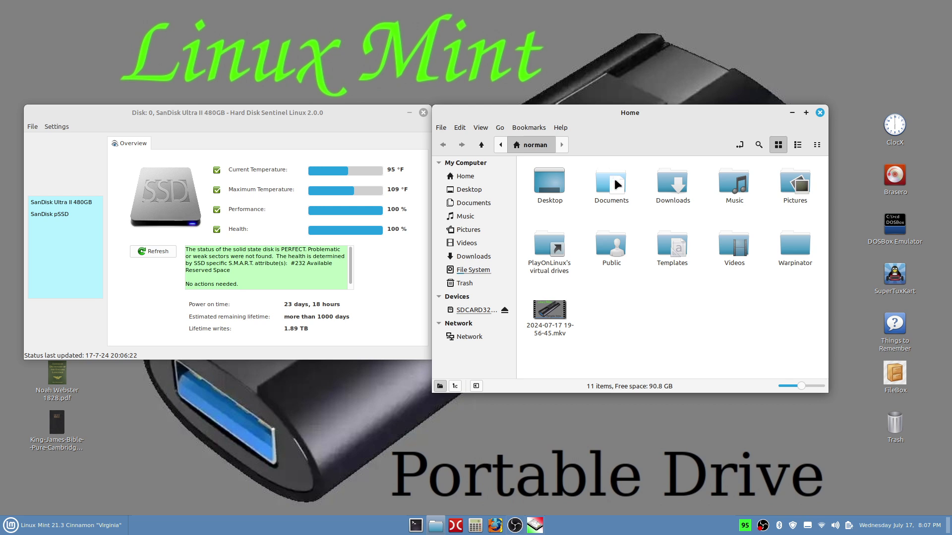
double_click(660, 184)
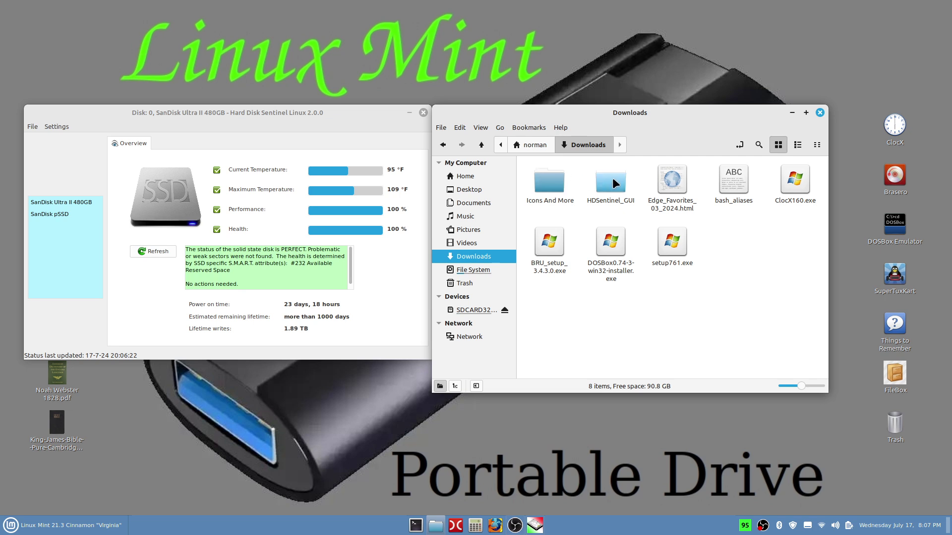
click(819, 112)
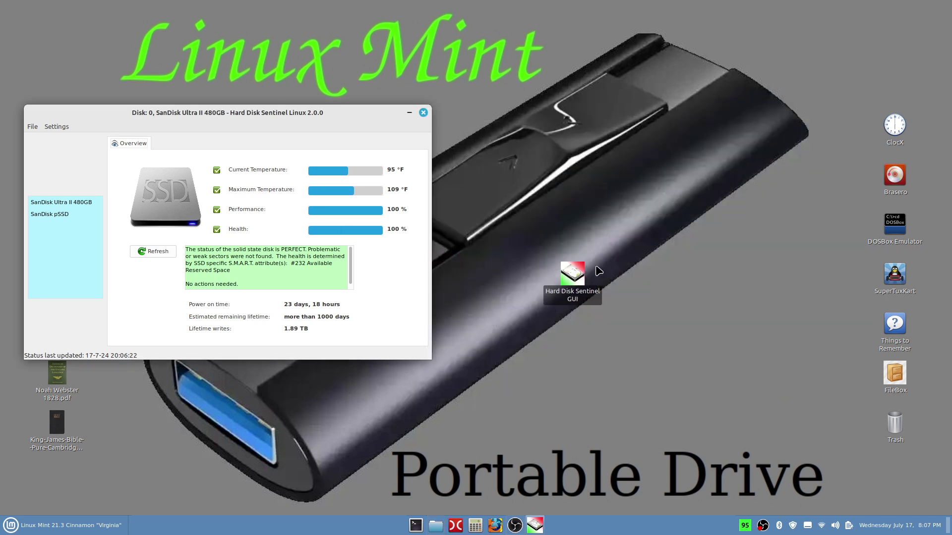
drag(574, 276, 112, 17)
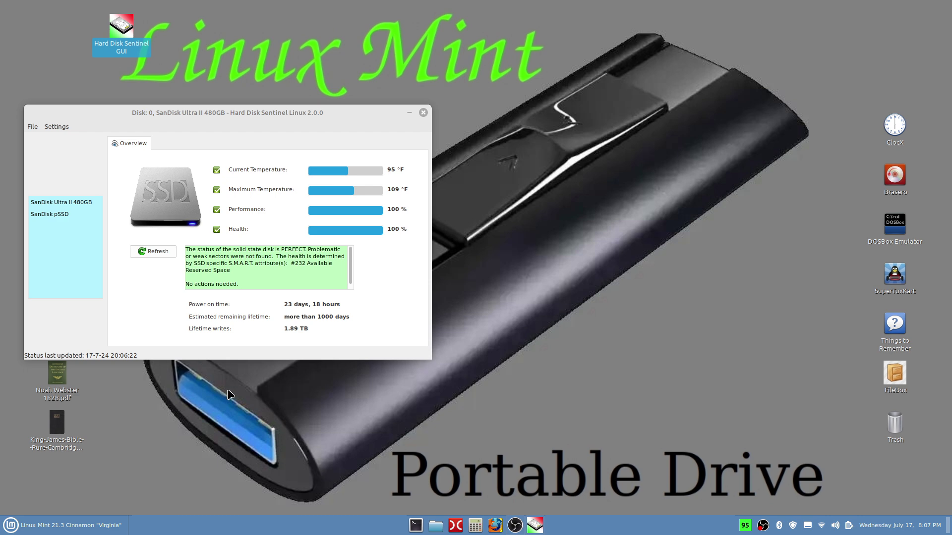
Run 'sudo crazy' in a terminal, get 'command not found', and close the terminal
click(415, 525)
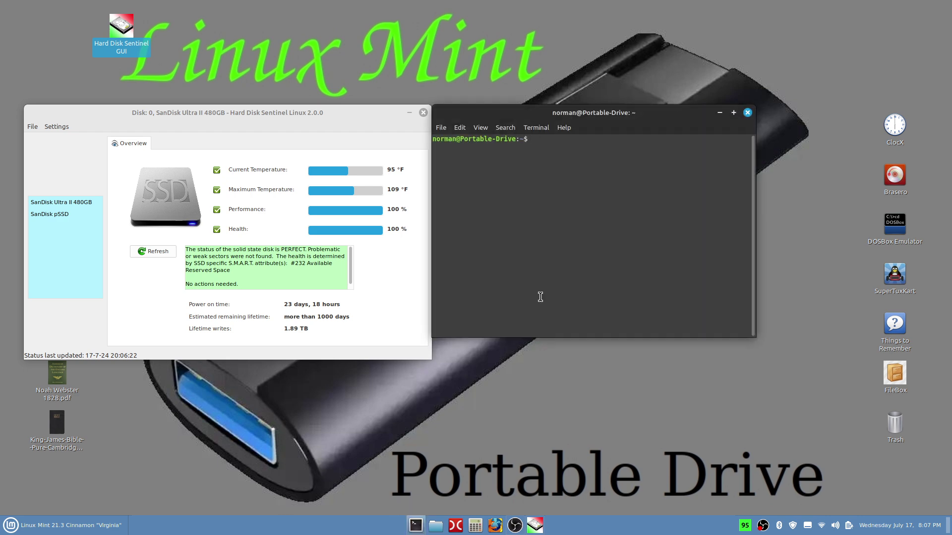
drag(643, 121, 682, 117)
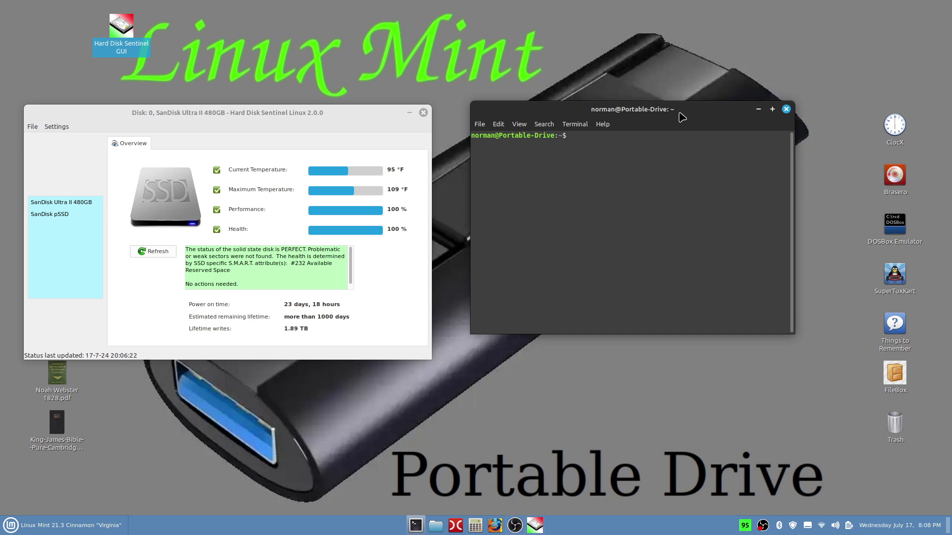
text(sudo crazy)
key(Return)
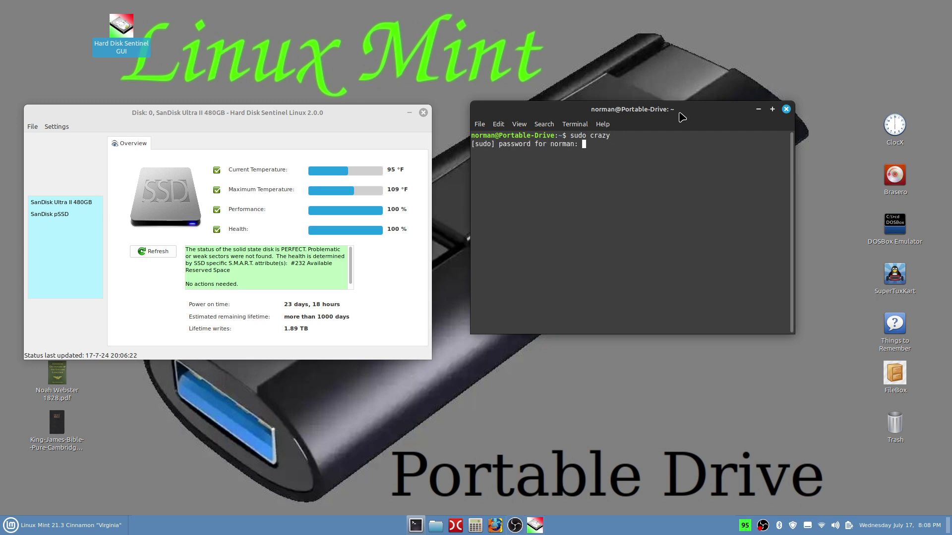
text(*********)
key(Return)
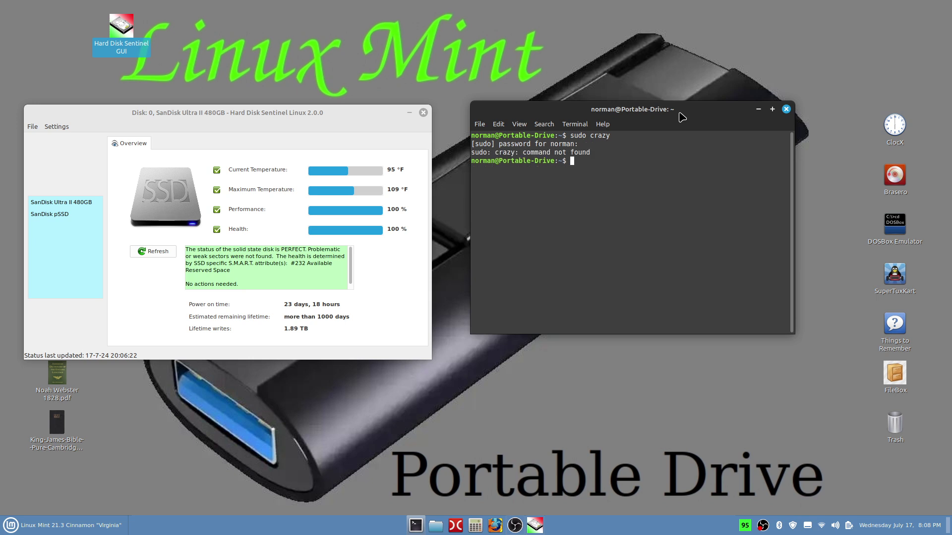
click(786, 110)
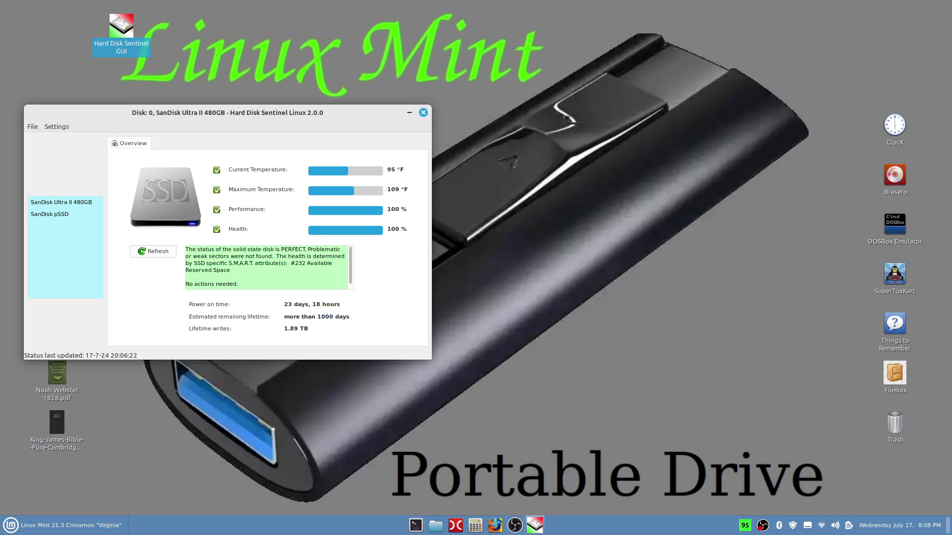
Launch Software Manager, search 'crazy', and open the Crazydiskinfo package page
click(10, 526)
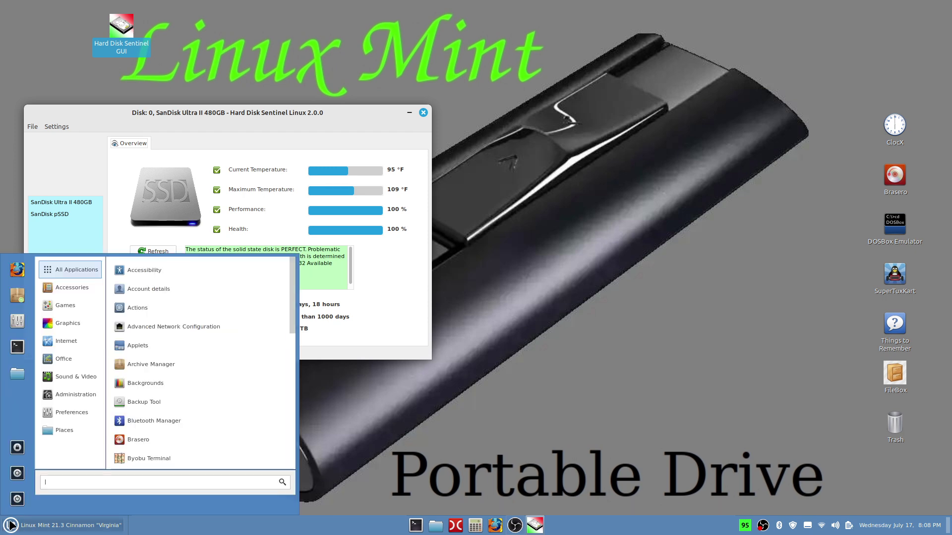
click(18, 296)
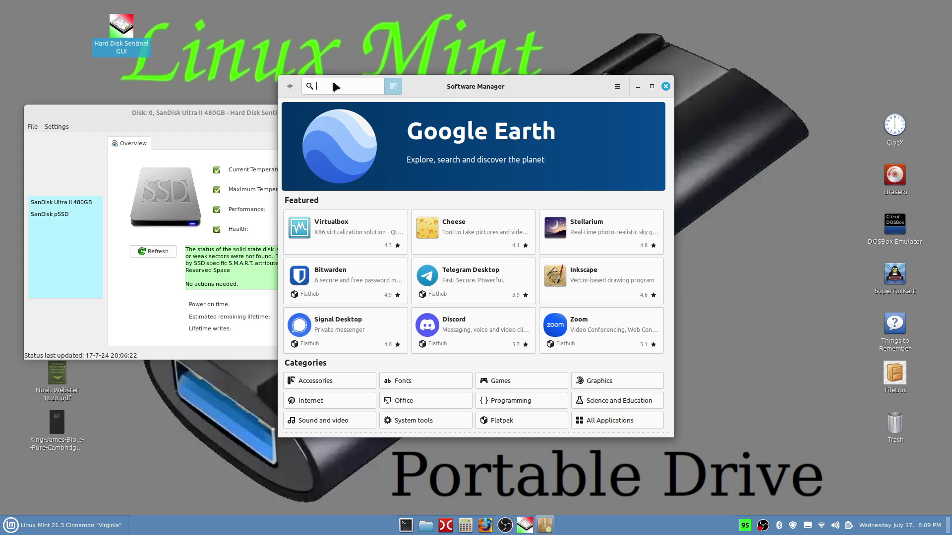
text(crazy)
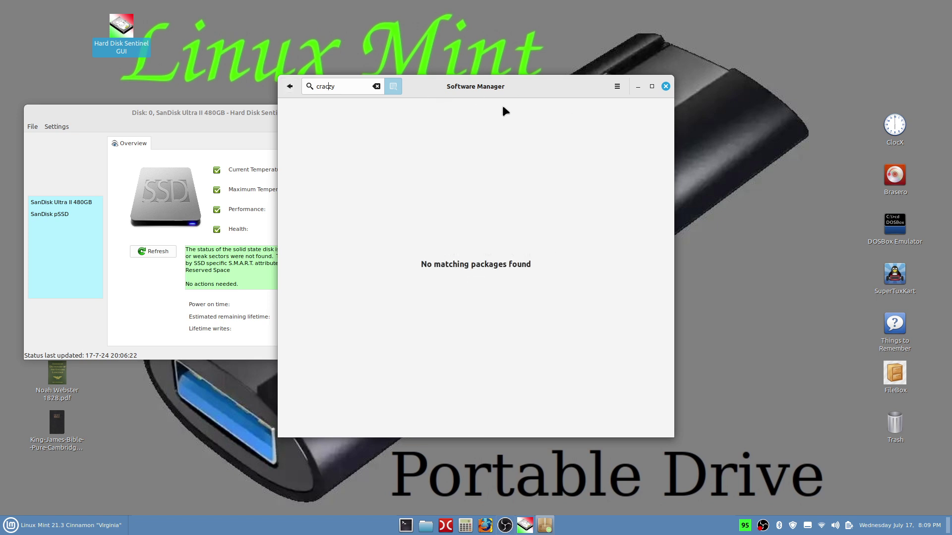
key(End)
key(Return)
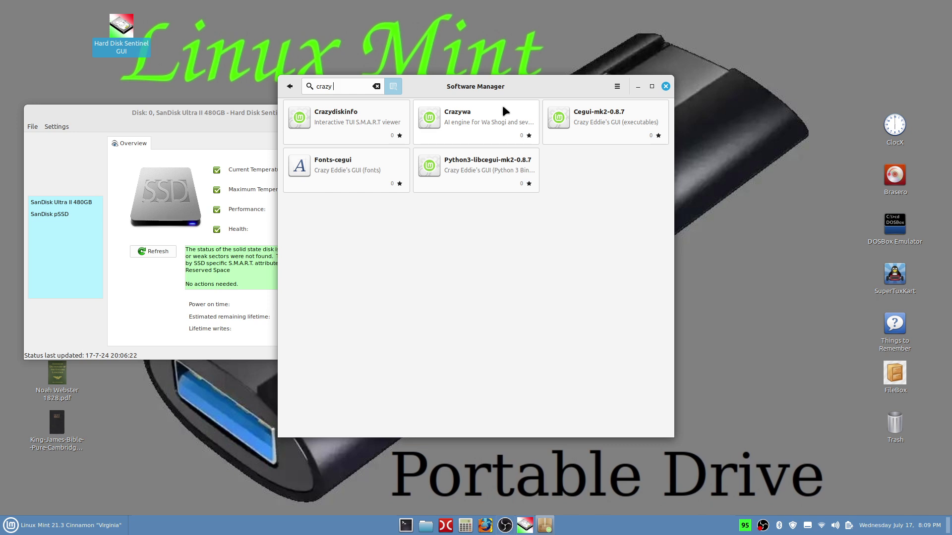
click(348, 116)
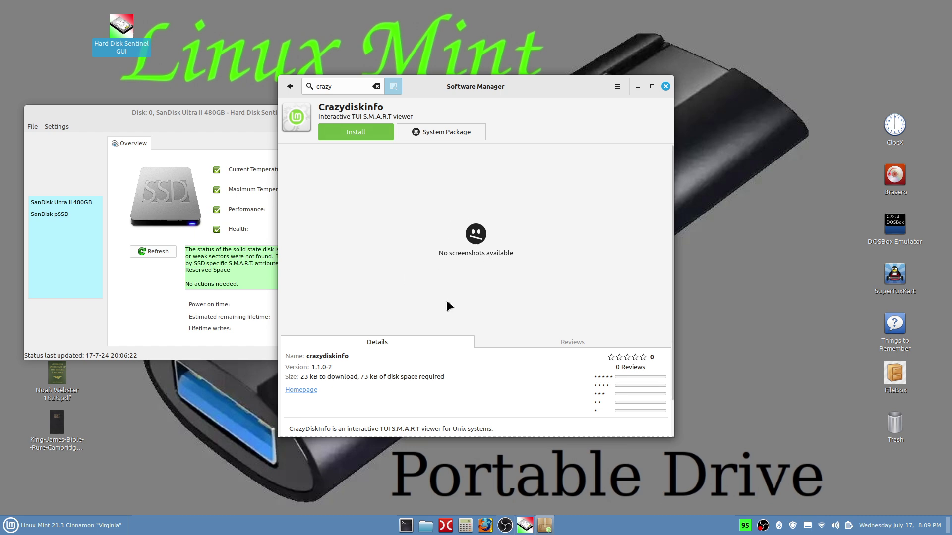
scroll(521, 301, down, 1)
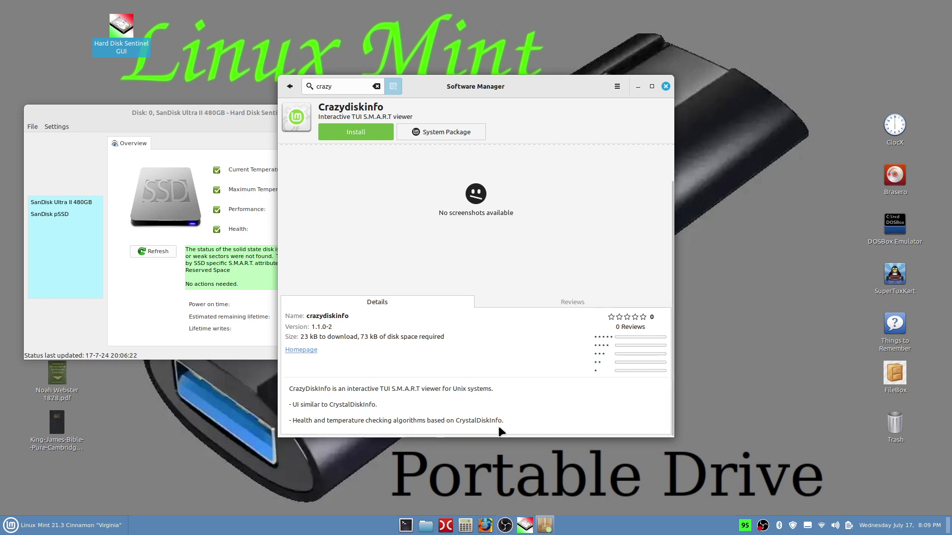
scroll(456, 337, up, 2)
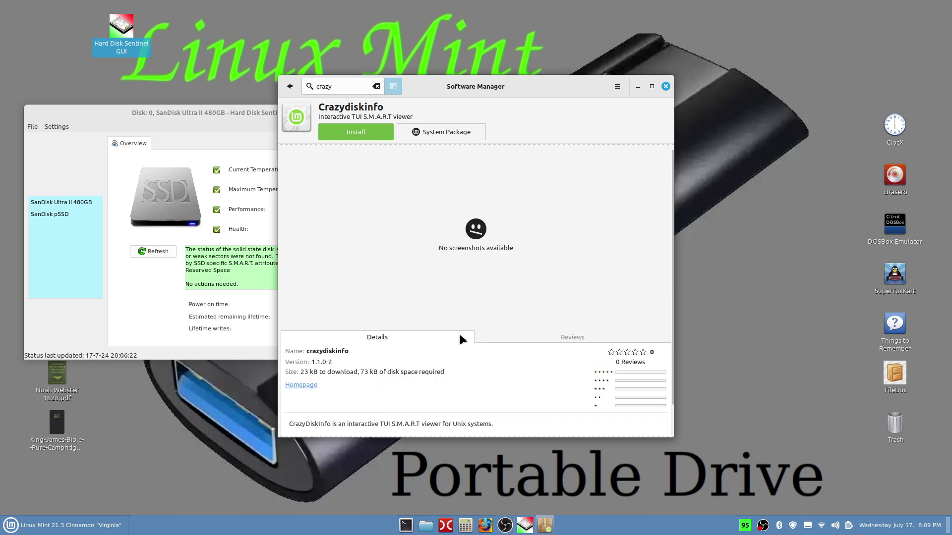
Install Crazydiskinfo, authorising with the account password
click(368, 130)
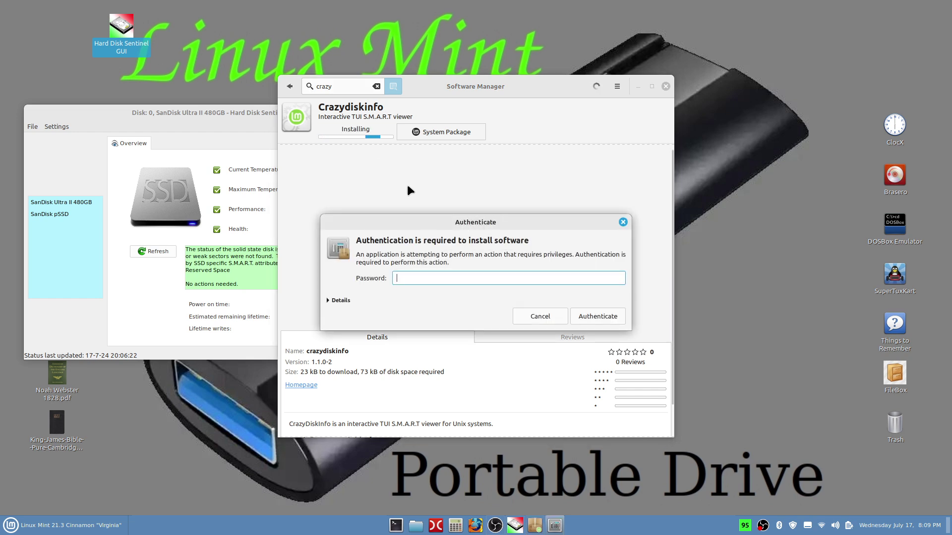
text(********)
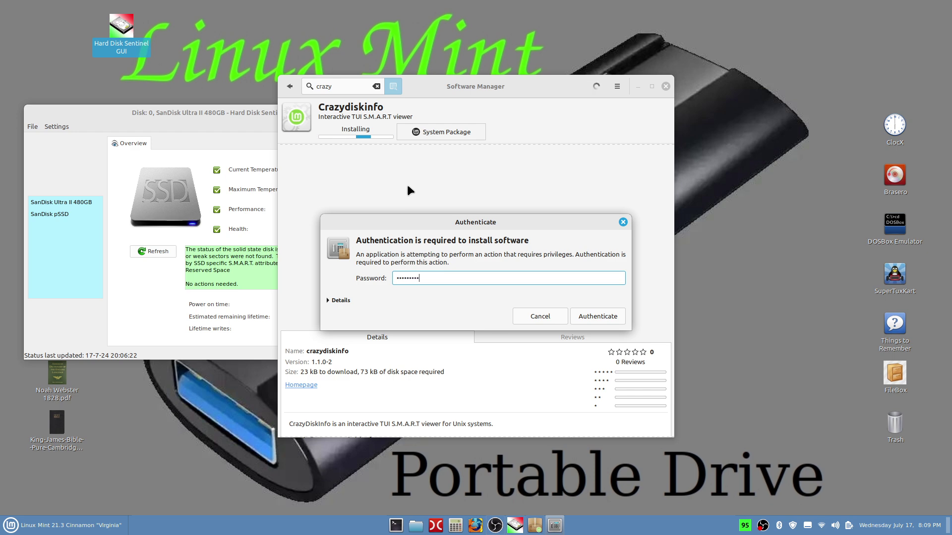
key(Return)
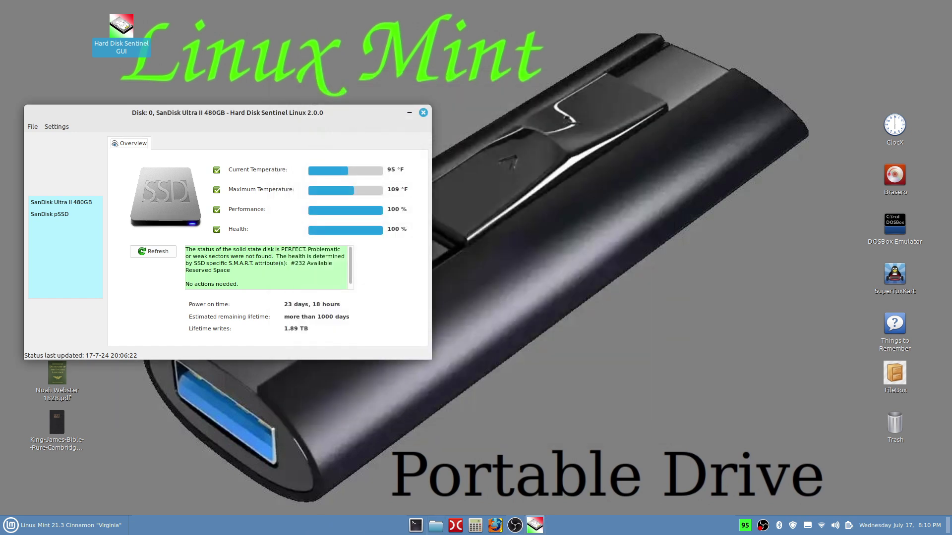
Run 'sudo crazy' in a new Terminal to show the SanDisk Ultra II 480GB as Good at 36.0 °C
click(414, 526)
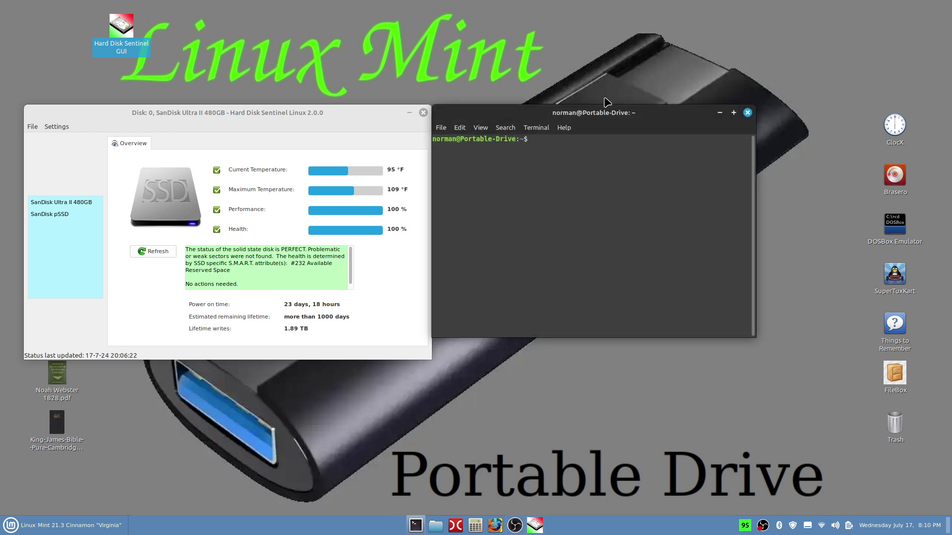
drag(604, 112, 674, 114)
text(sudo)
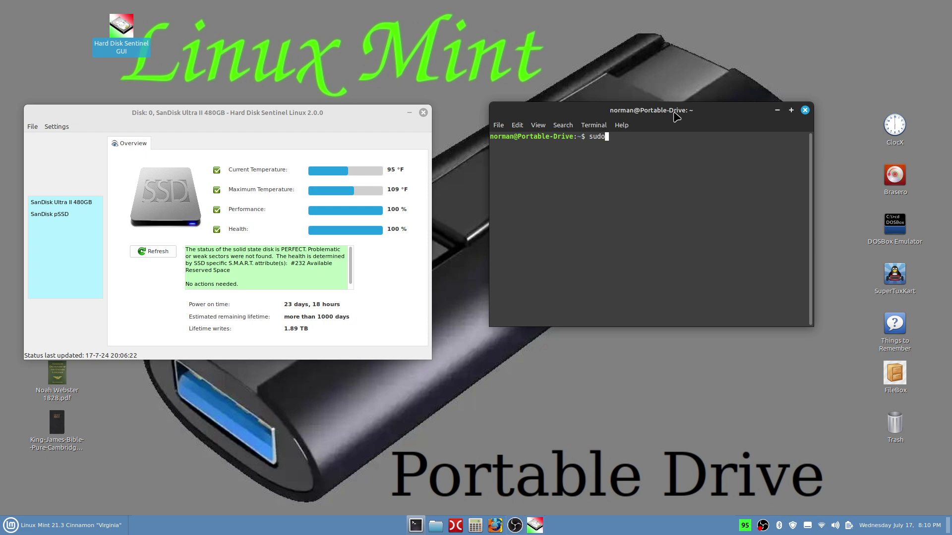
text( crazy)
key(Return)
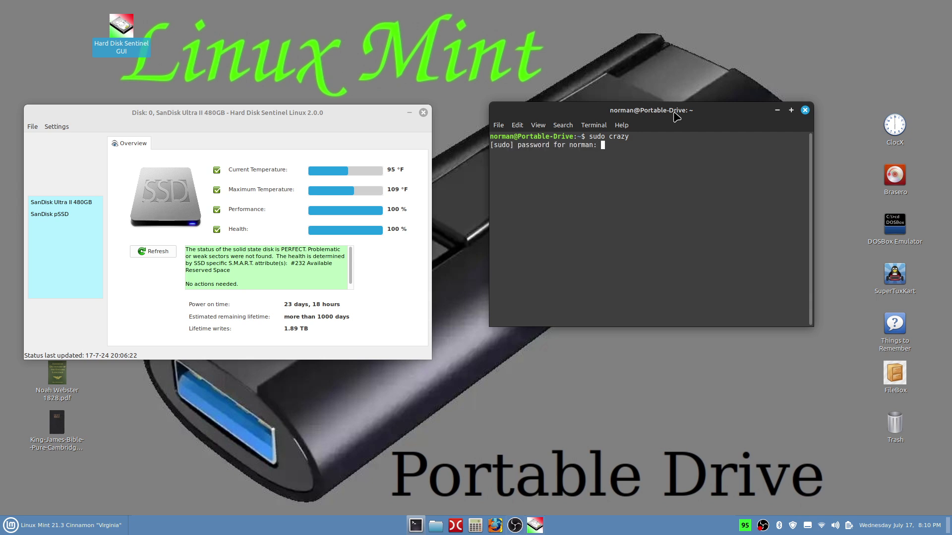
text(*********)
key(Return)
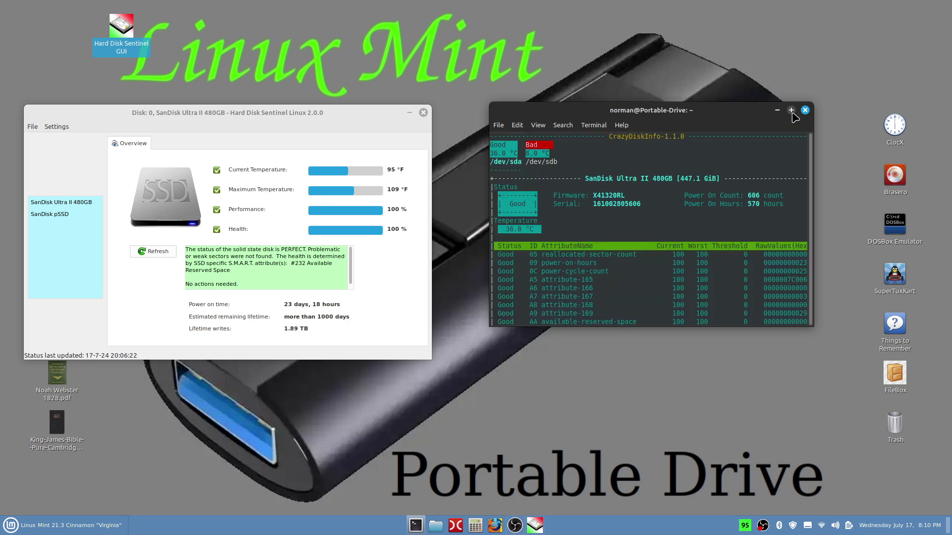
click(791, 110)
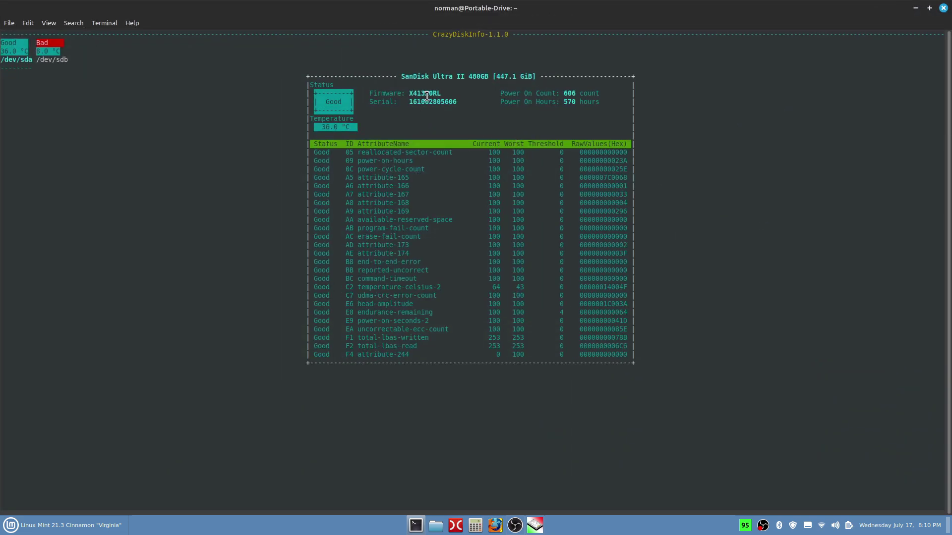
click(929, 8)
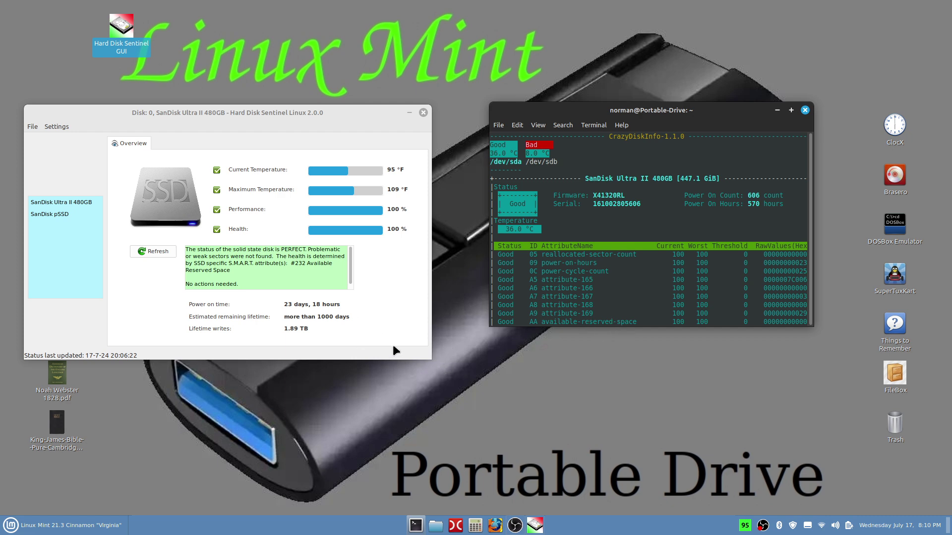
Quit Hard Disk Sentinel and close the CrazyDiskInfo terminal, confirming both prompts
drag(346, 113, 364, 93)
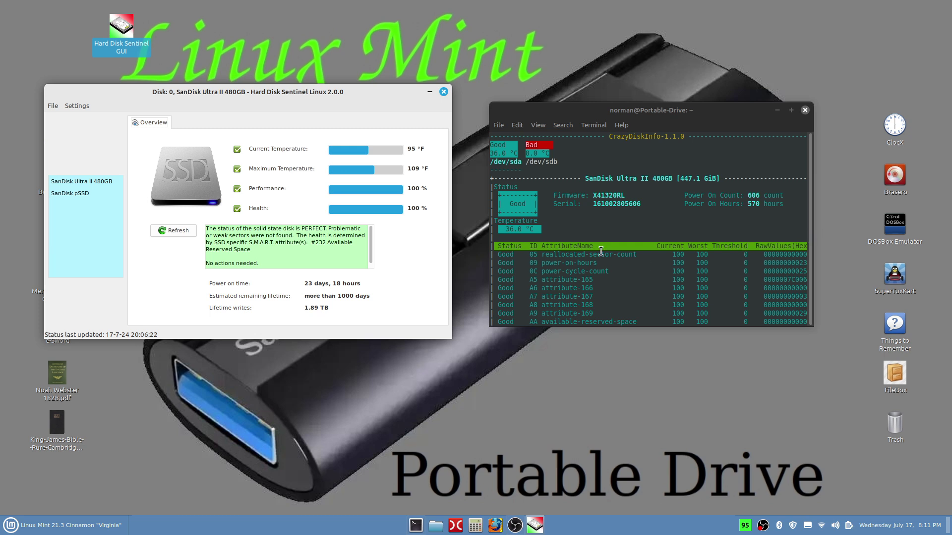
click(443, 92)
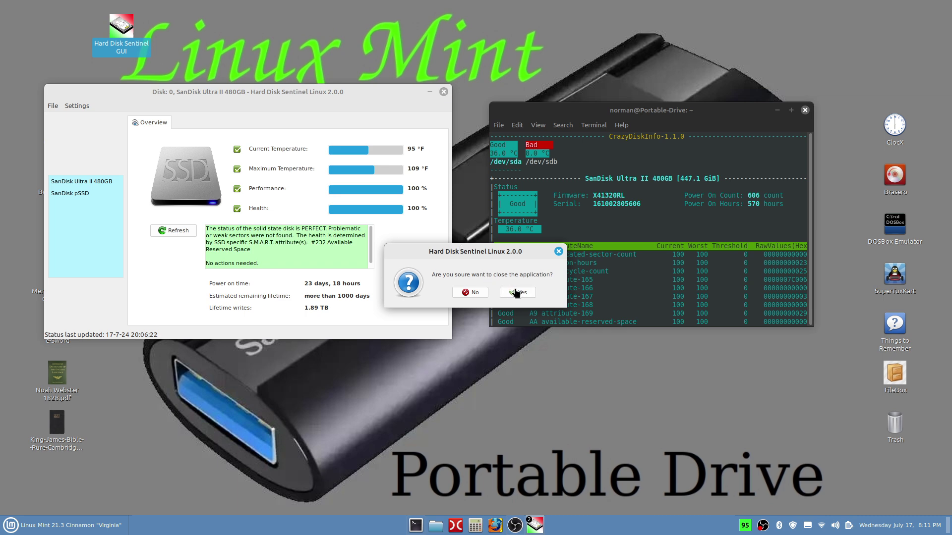
click(512, 291)
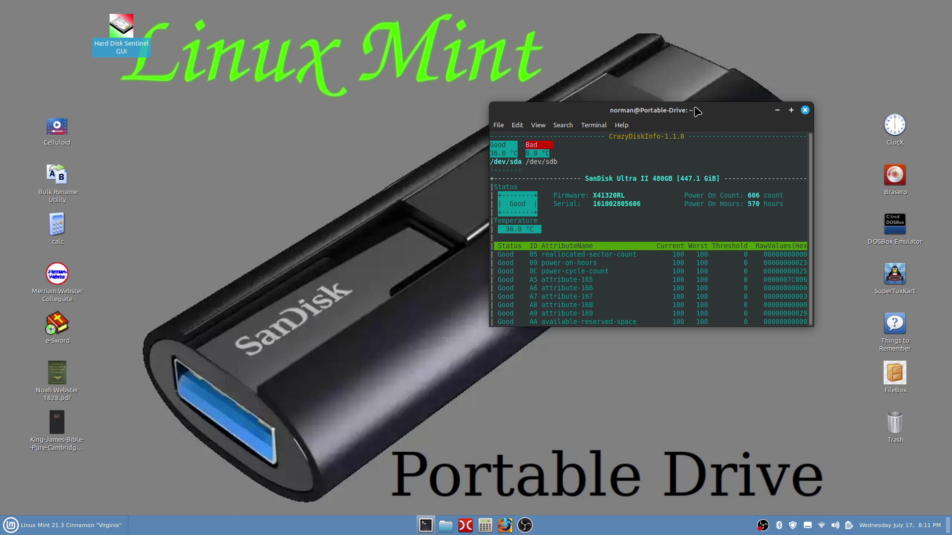
click(805, 110)
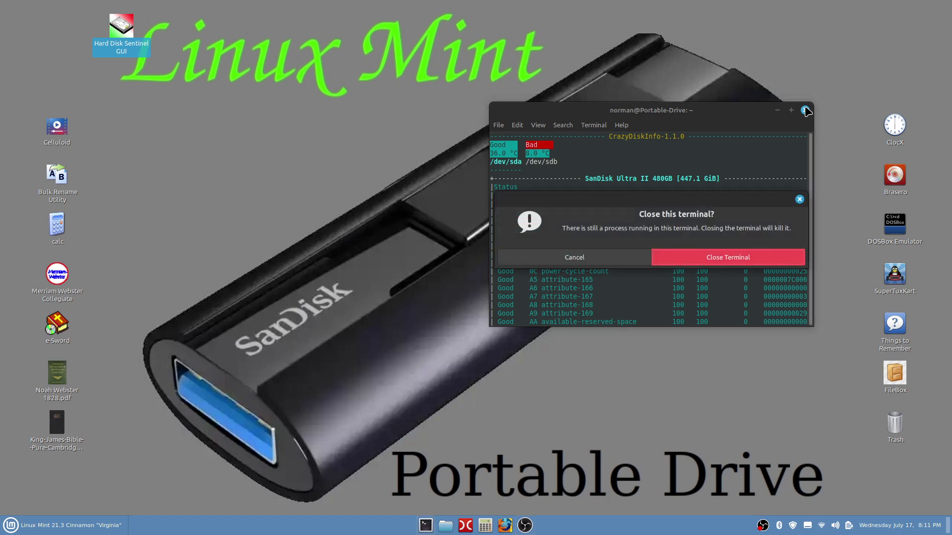
click(737, 255)
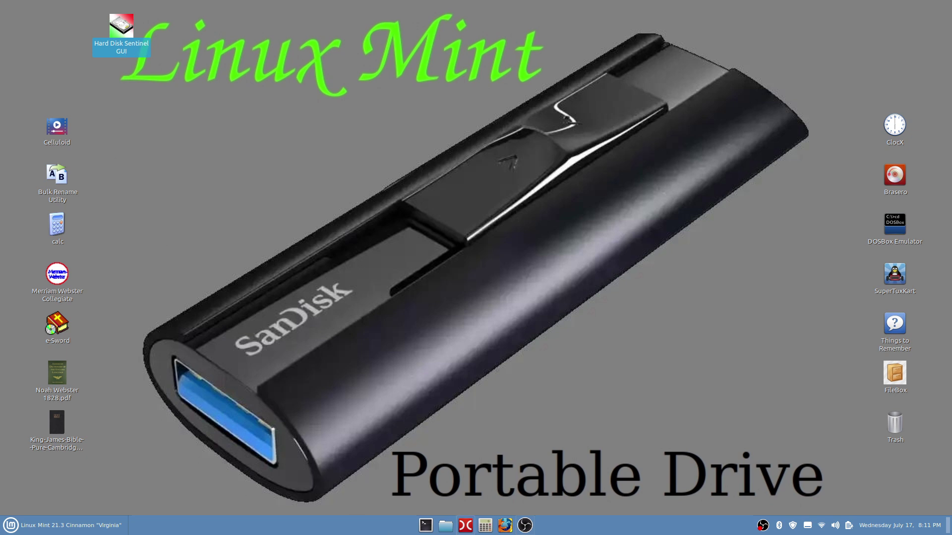
Move the desktop's Hard Disk Sentinel GUI launcher into Downloads/Icons And More, then close Files
click(446, 526)
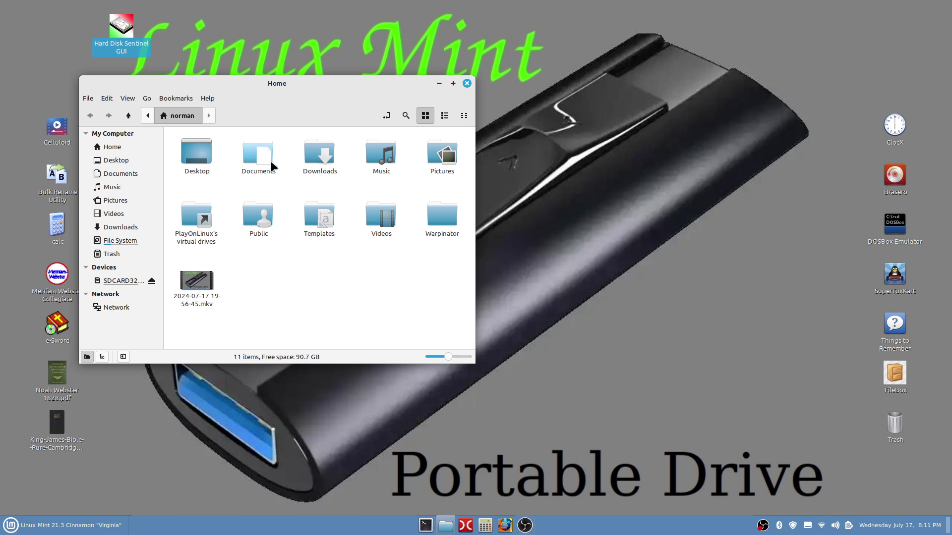
double_click(317, 156)
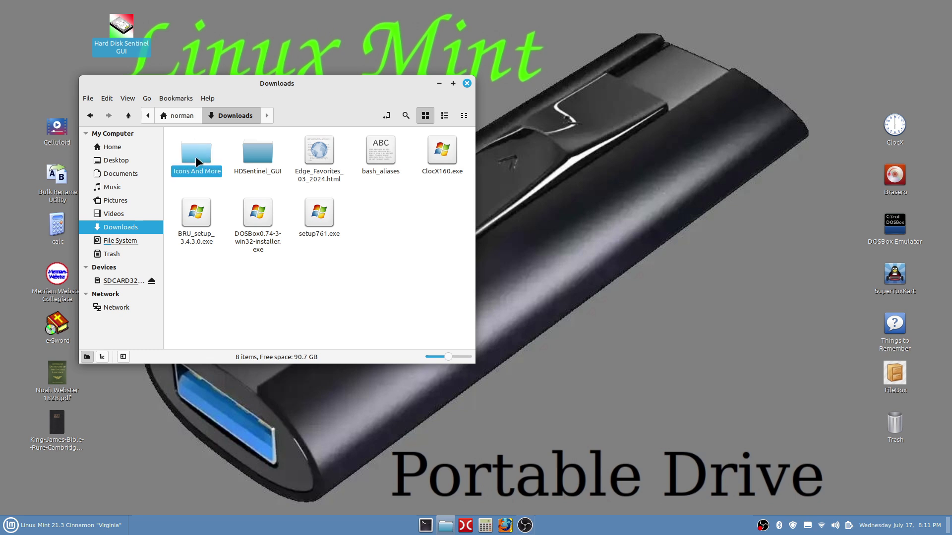
double_click(198, 158)
drag(132, 23, 384, 273)
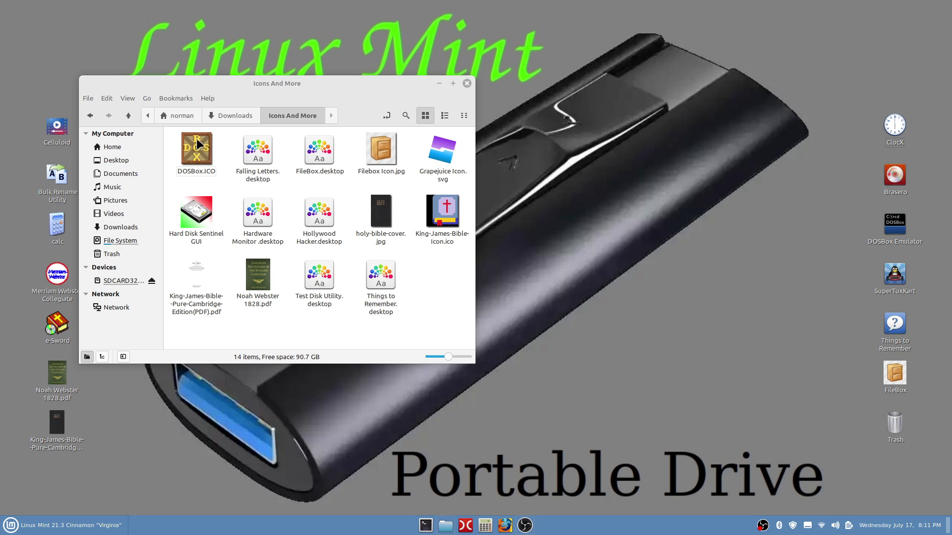
click(466, 83)
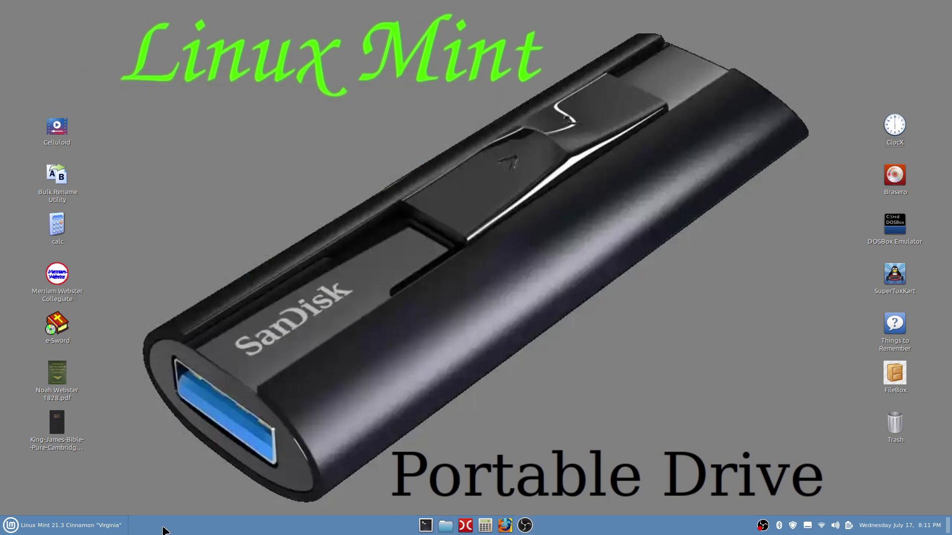